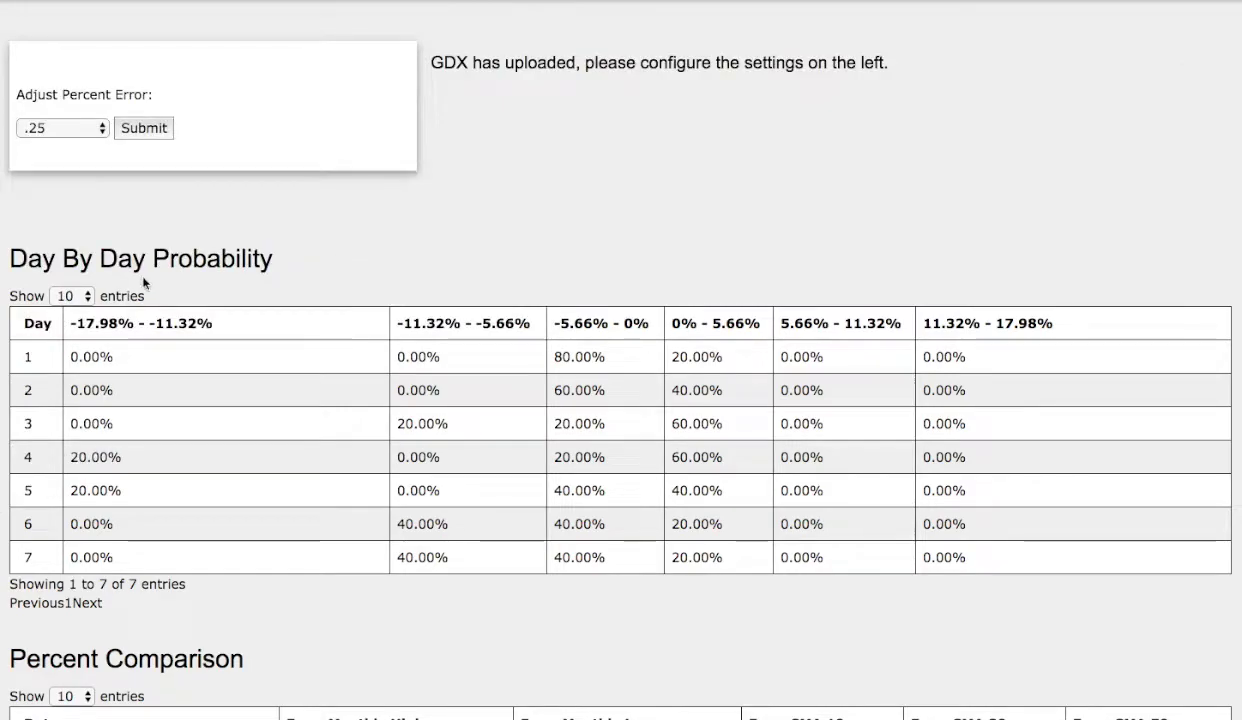
Step: Scroll down past the Percent Comparison table and line chart to the Where The Data Comes From section
{"action": "scroll", "coordinate": [192, 565], "scroll_direction": "down", "scroll_amount": 5}
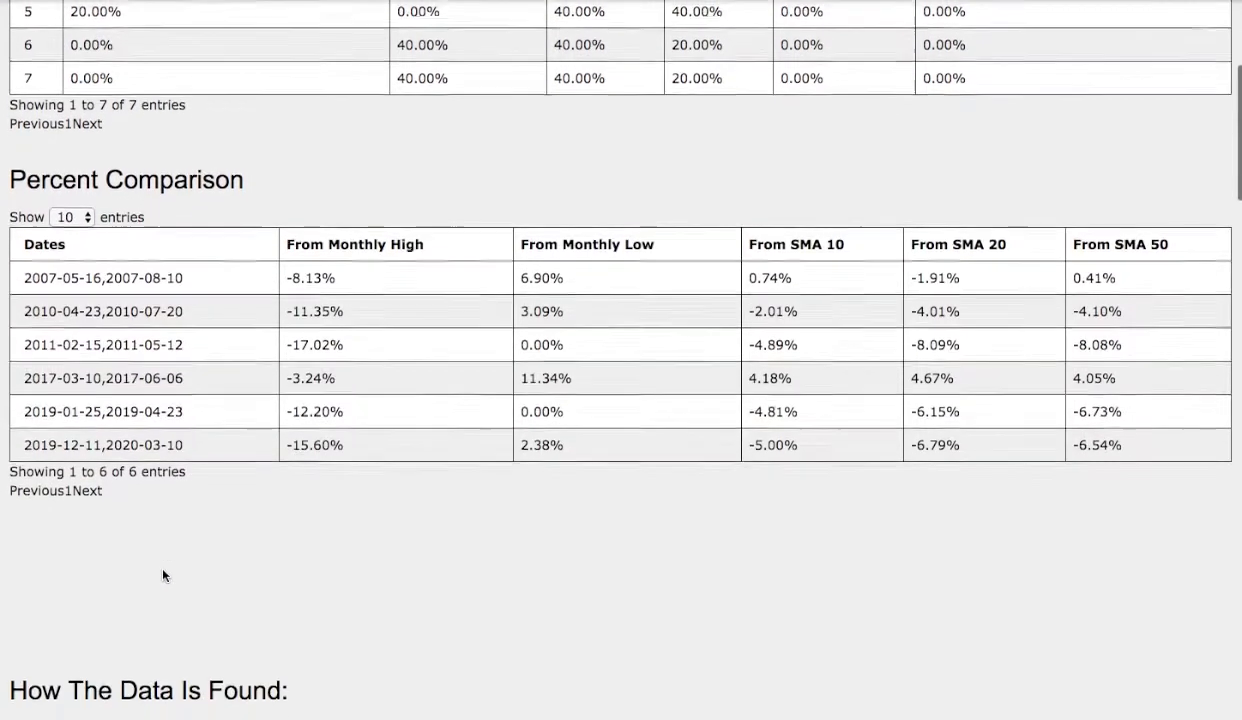
{"action": "scroll", "coordinate": [164, 575], "scroll_direction": "down", "scroll_amount": 7}
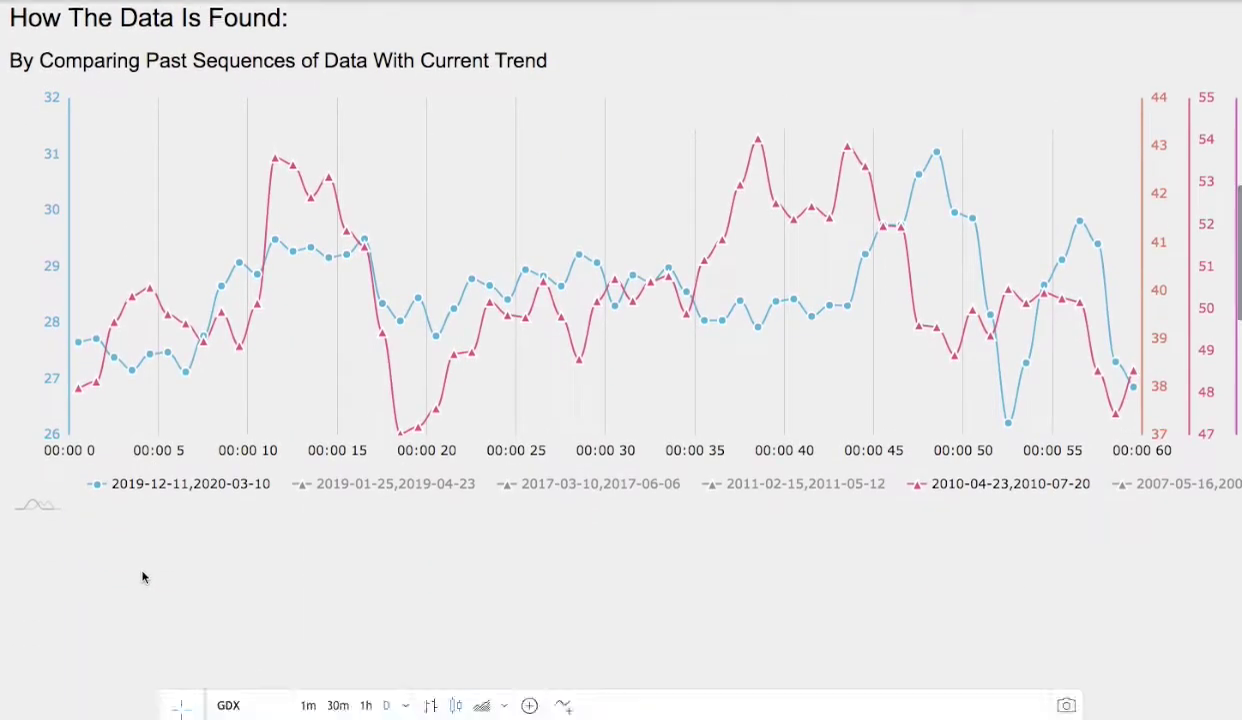
{"action": "scroll", "coordinate": [142, 577], "scroll_direction": "down", "scroll_amount": 15}
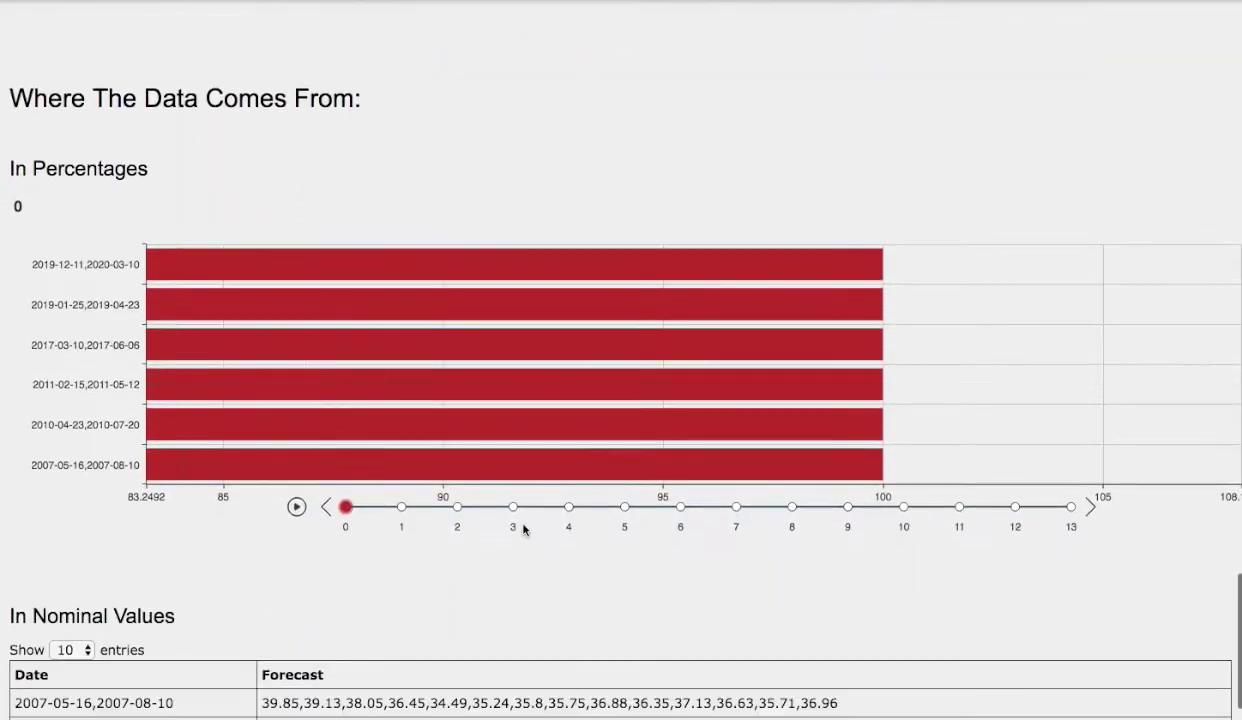
{"action": "scroll", "coordinate": [523, 529], "scroll_direction": "down", "scroll_amount": 1}
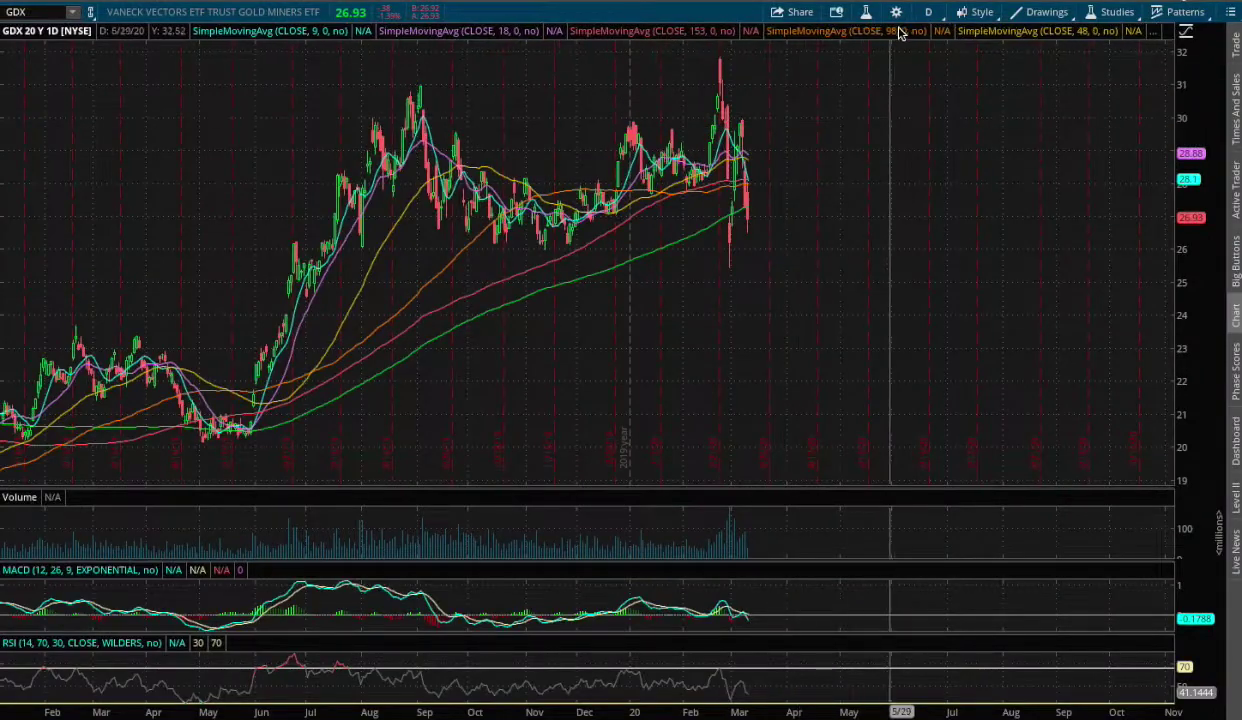
Step: View GDX on 180 D:1h bars, then 180 D:4h bars zoomed into a recent stretch
{"action": "left_click", "coordinate": [930, 13]}
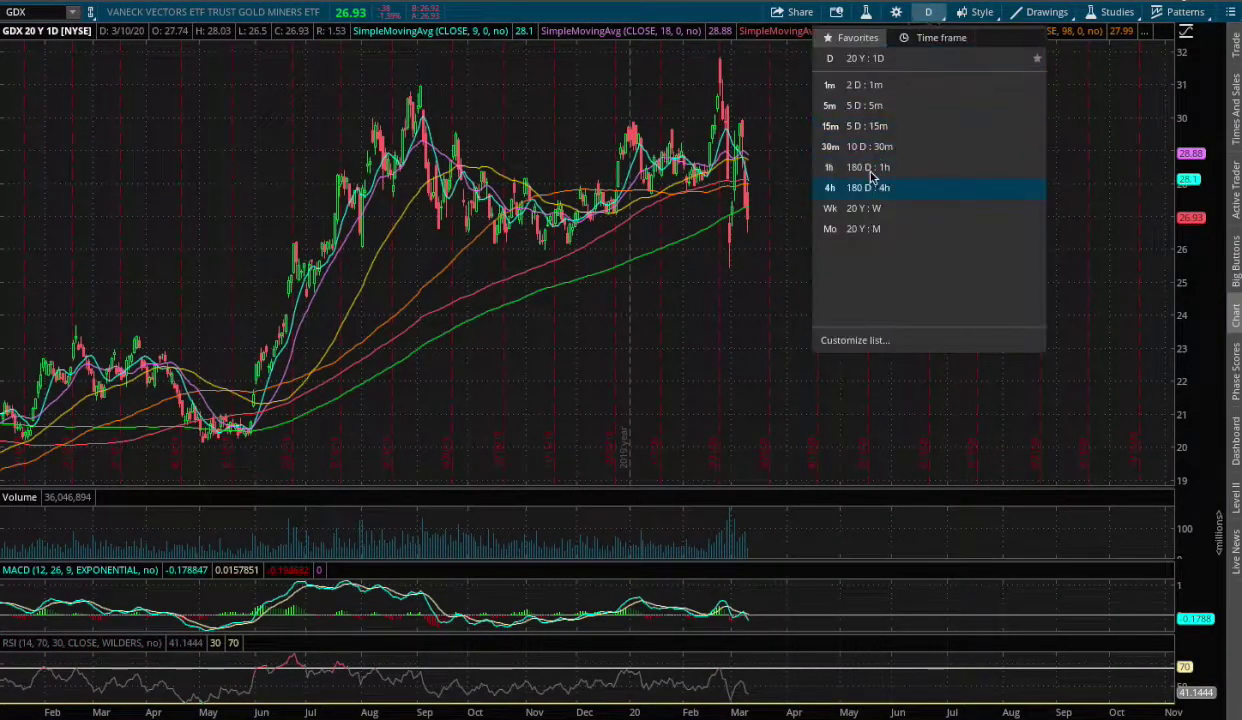
{"action": "left_click", "coordinate": [870, 167]}
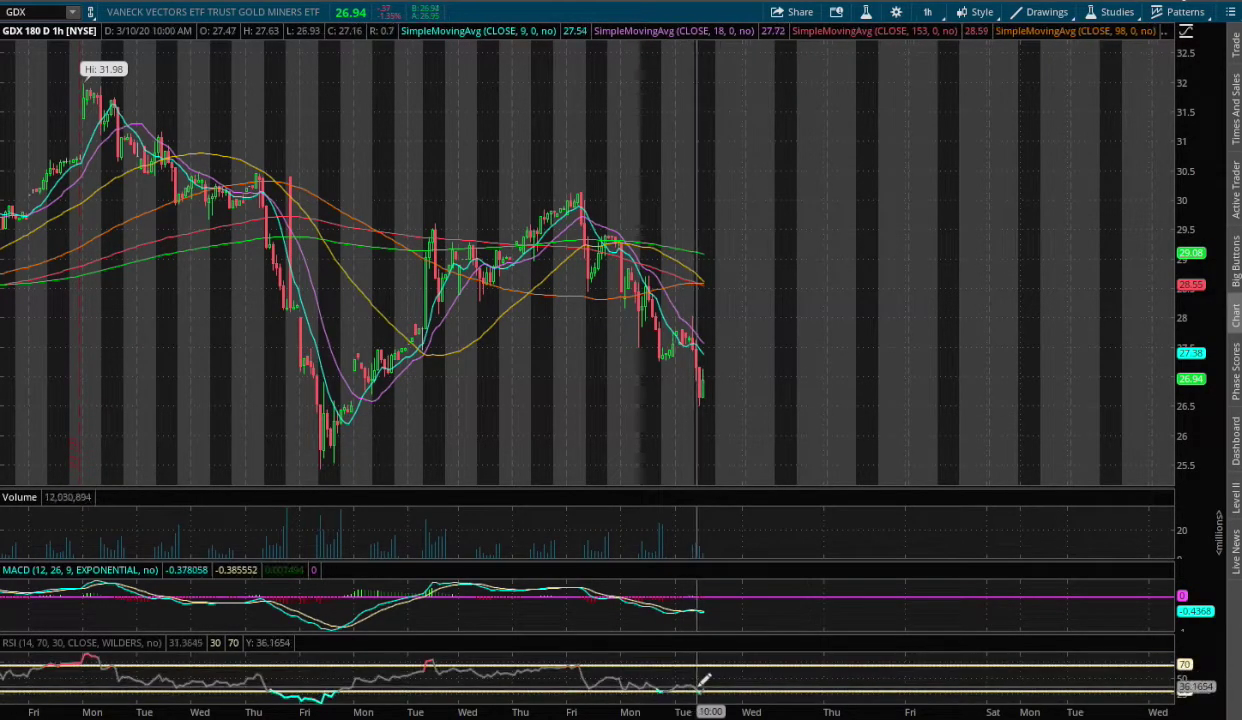
{"action": "left_click", "coordinate": [927, 12]}
{"action": "left_click", "coordinate": [868, 167]}
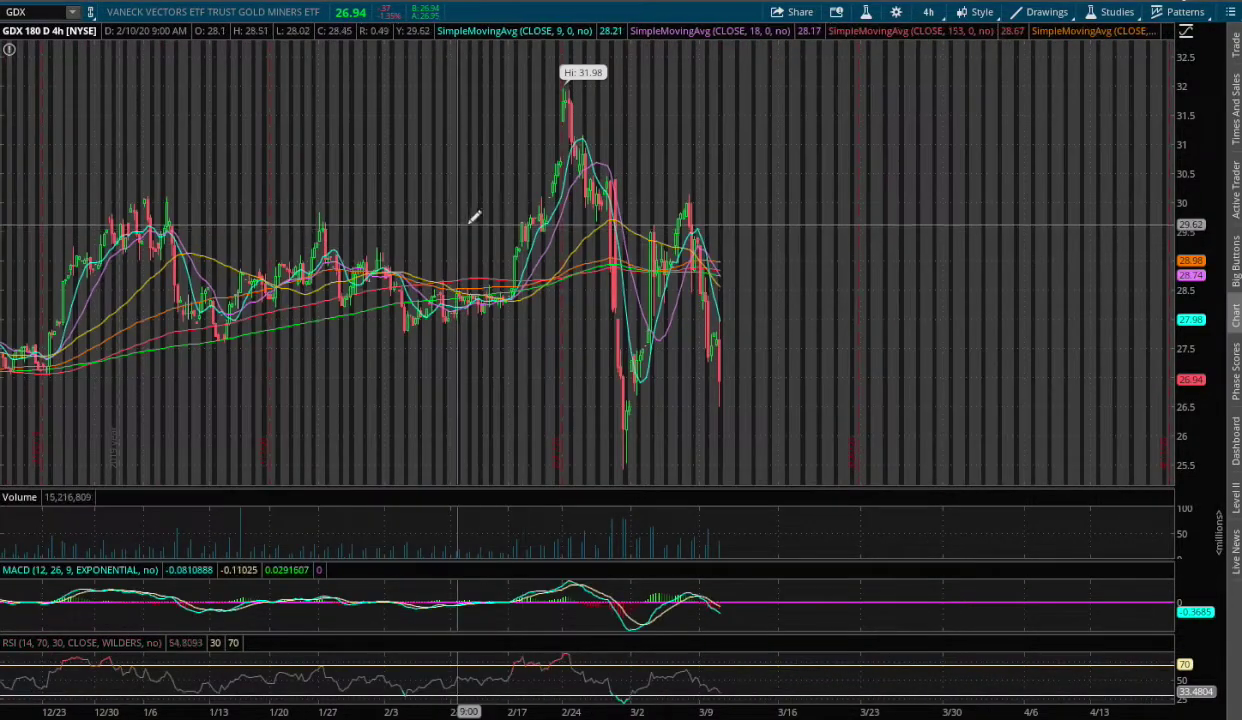
{"action": "left_click_drag", "start_coordinate": [475, 217], "coordinate": [906, 244]}
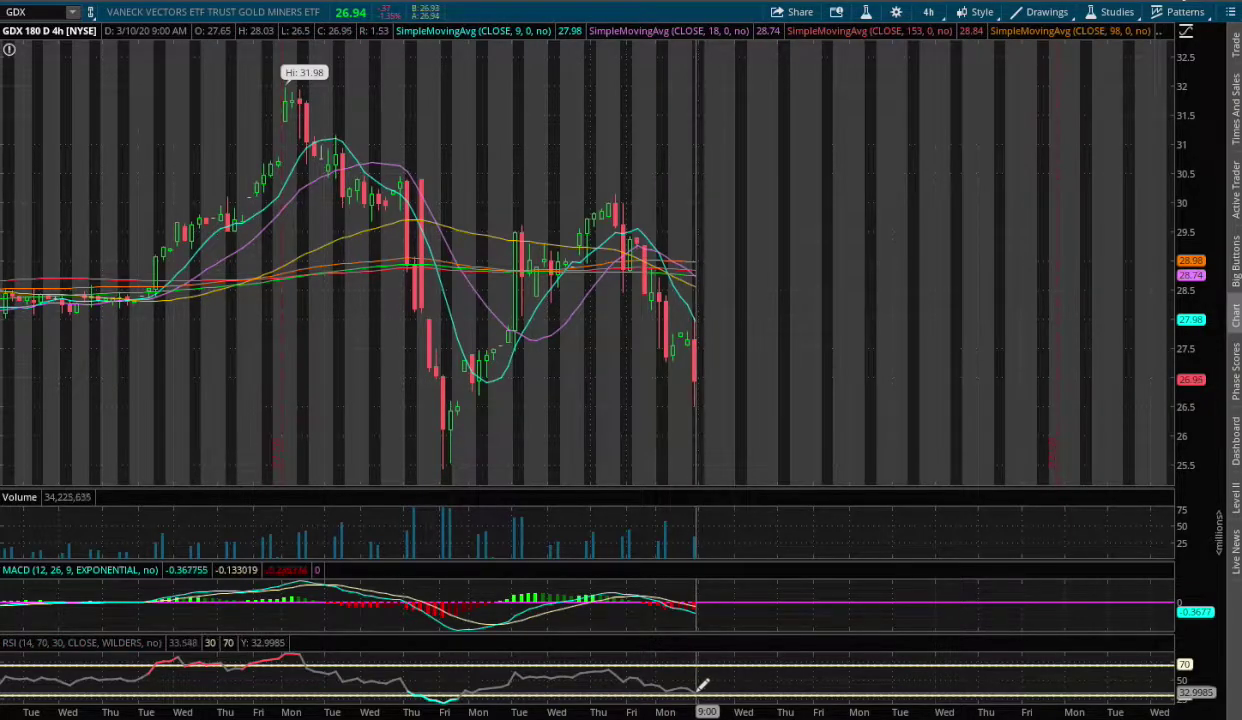
Step: Return to 20 Y:1D daily bars and zoom in on October through early March
{"action": "left_click", "coordinate": [929, 12]}
{"action": "left_click", "coordinate": [857, 192]}
{"action": "left_click_drag", "start_coordinate": [327, 207], "coordinate": [677, 247]}
{"action": "left_click_drag", "start_coordinate": [175, 250], "coordinate": [740, 258]}
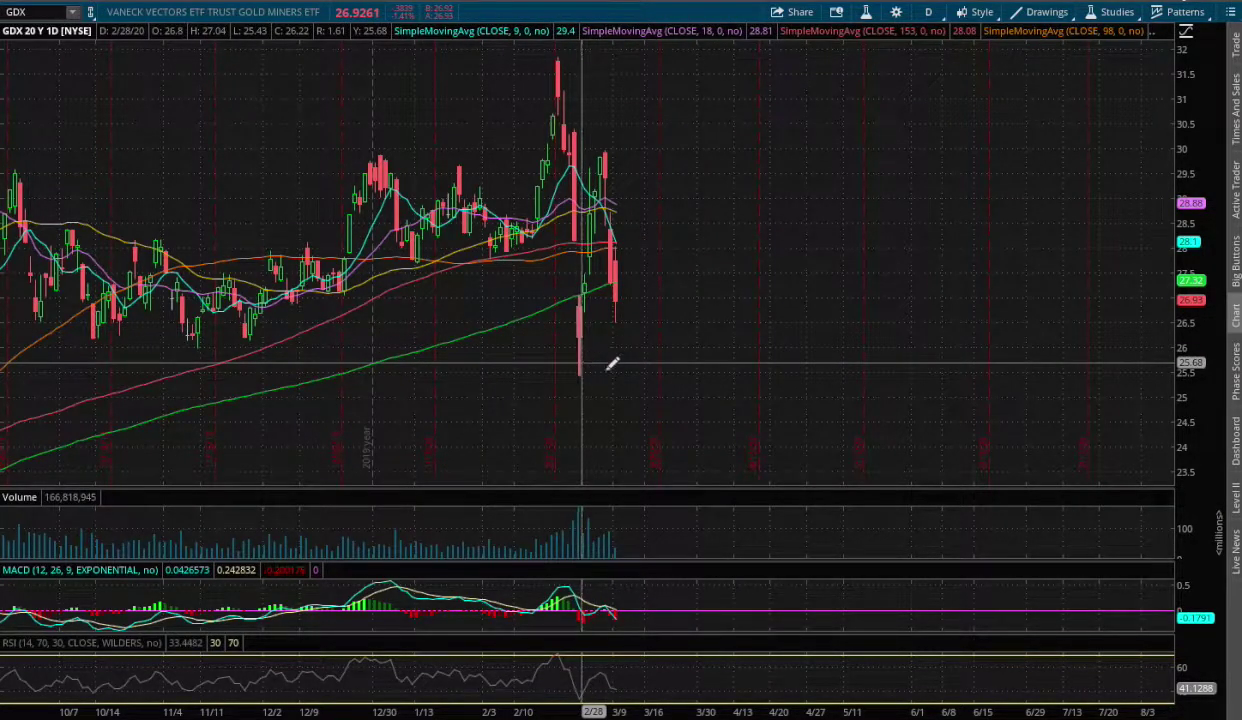
Step: Place a Price Level line at the late-February low of about 25.59
{"action": "mouse_move", "coordinate": [1126, 515]}
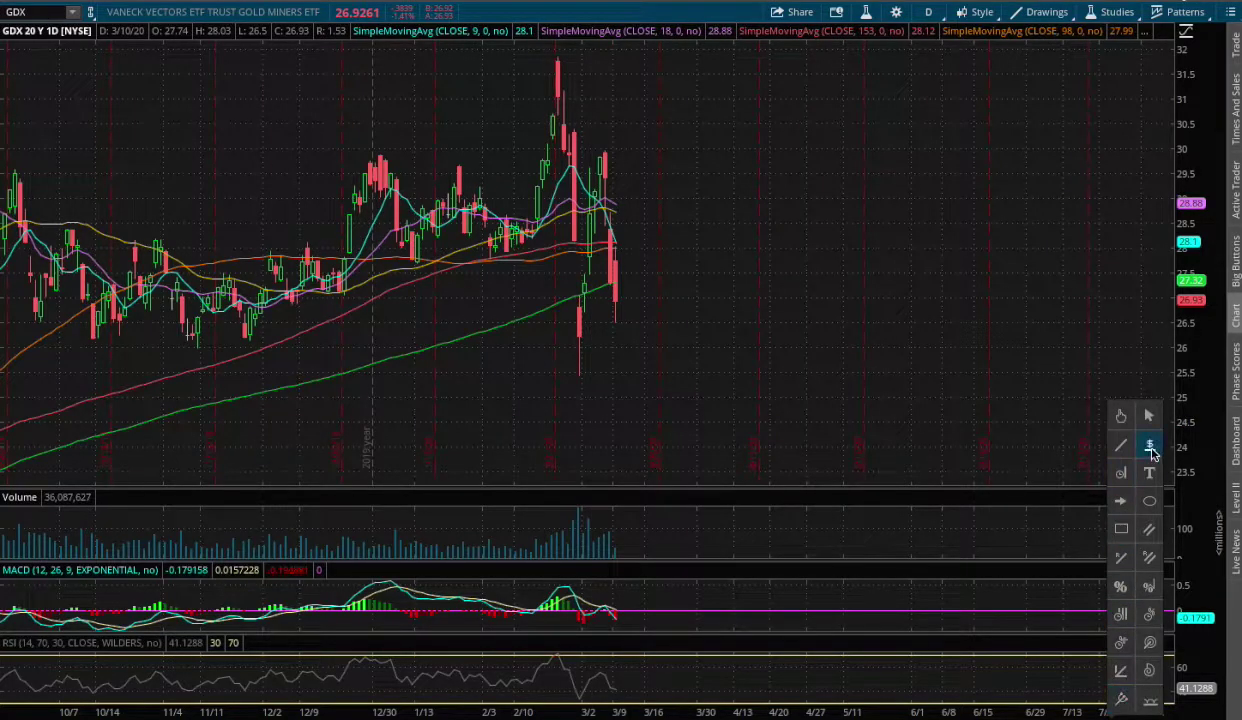
{"action": "left_click", "coordinate": [1150, 449]}
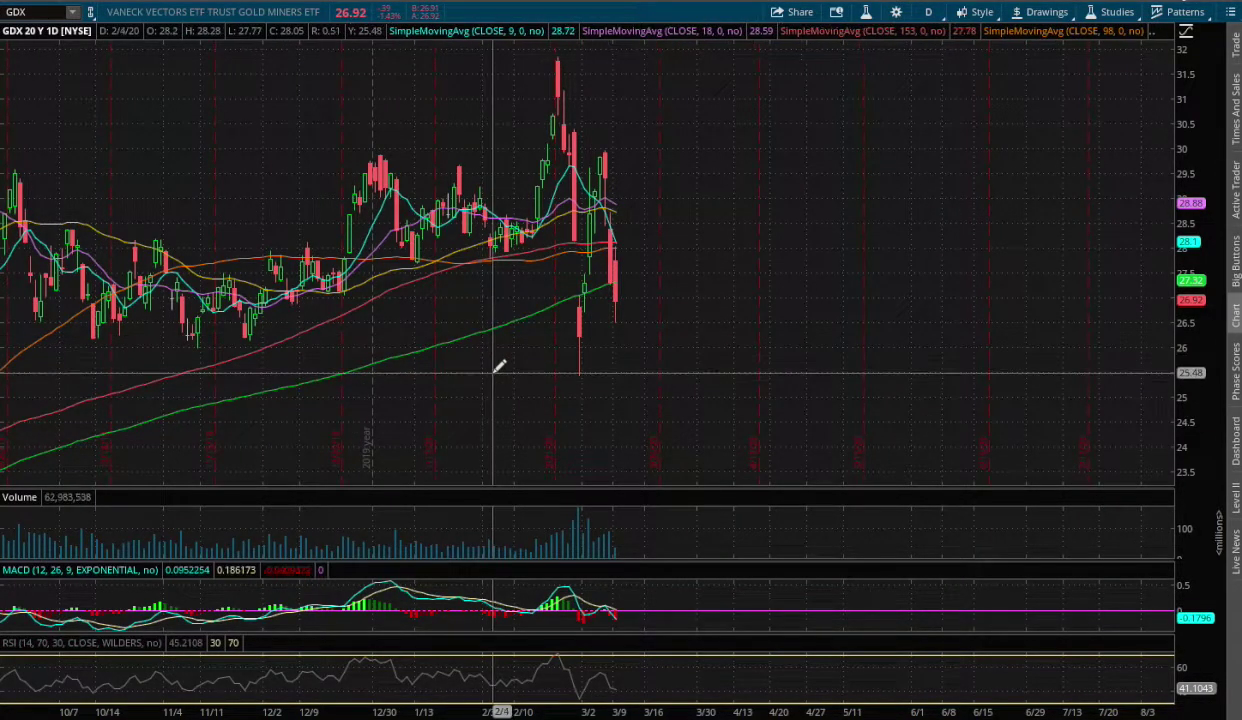
{"action": "scroll", "coordinate": [499, 367], "scroll_direction": "up", "scroll_amount": 5}
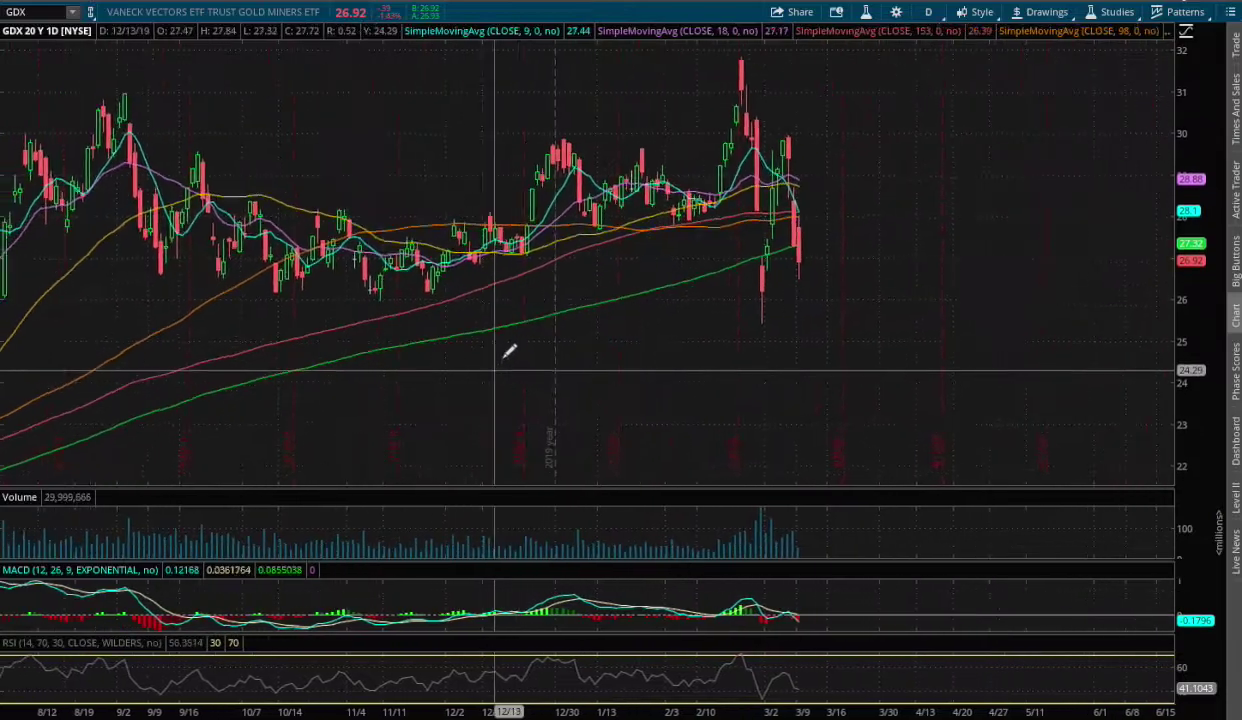
{"action": "left_click", "coordinate": [544, 312]}
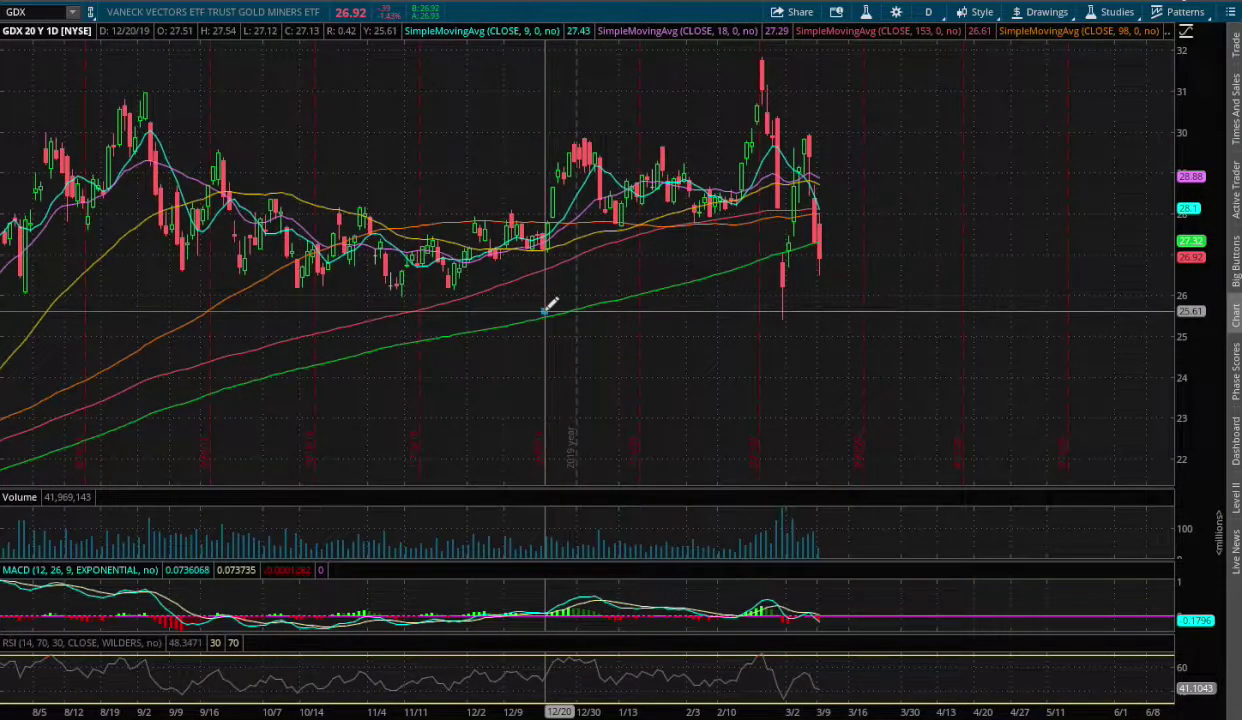
{"action": "left_click", "coordinate": [545, 312]}
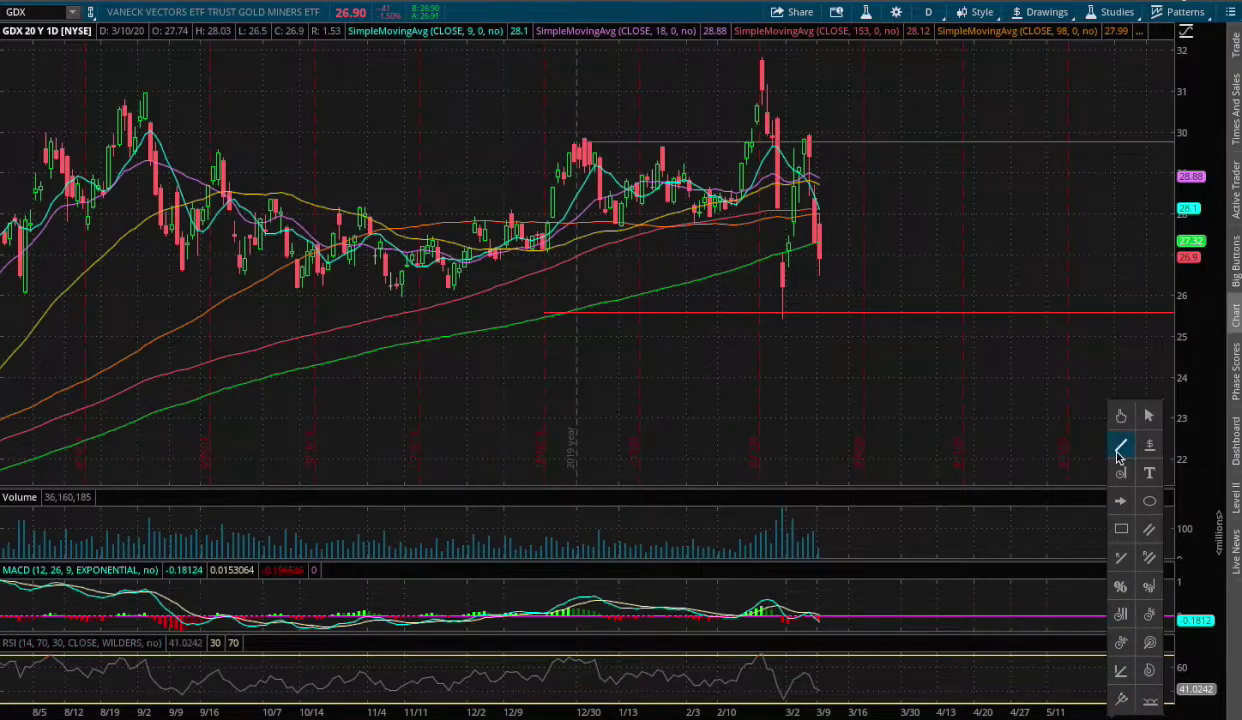
Step: Draw trendlines from the 3/9 candle up to 29.85 and down to 25.63
{"action": "mouse_move", "coordinate": [820, 253]}
{"action": "left_mouse_down"}
{"action": "mouse_move", "coordinate": [890, 178]}
{"action": "mouse_move", "coordinate": [904, 135]}
{"action": "left_mouse_up"}
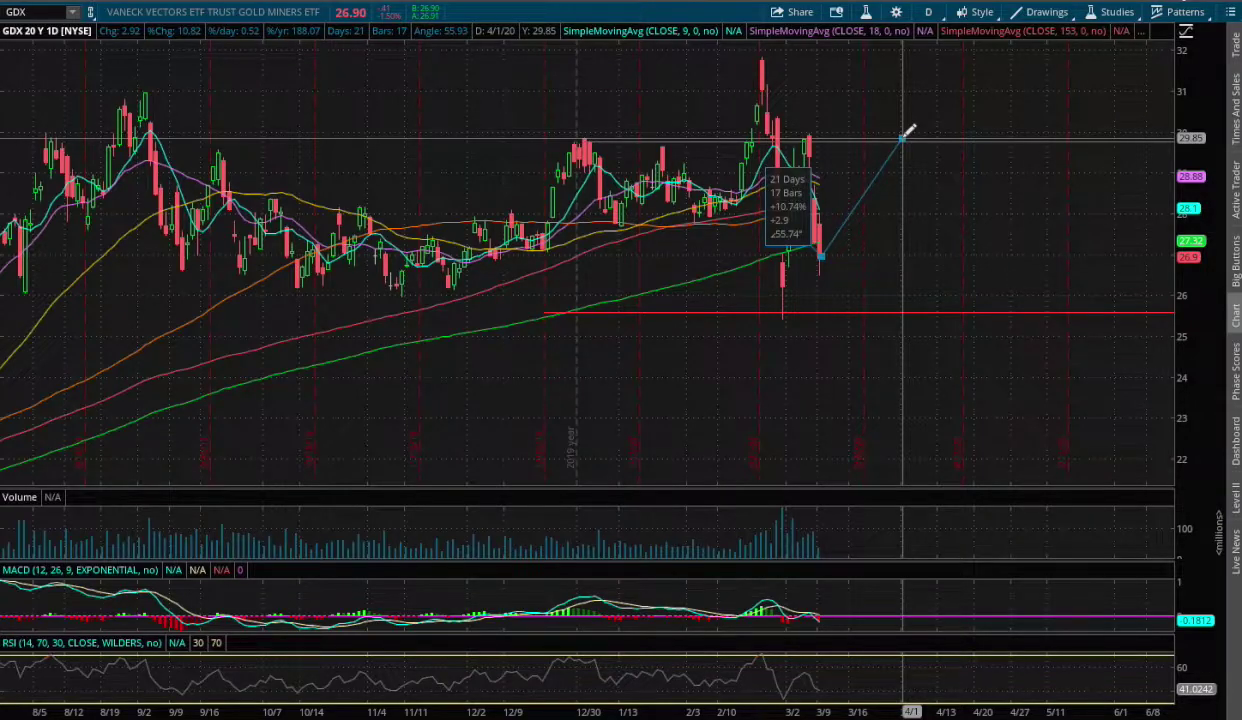
{"action": "left_click_drag", "start_coordinate": [905, 133], "coordinate": [904, 136]}
{"action": "left_click_drag", "start_coordinate": [820, 258], "coordinate": [915, 311]}
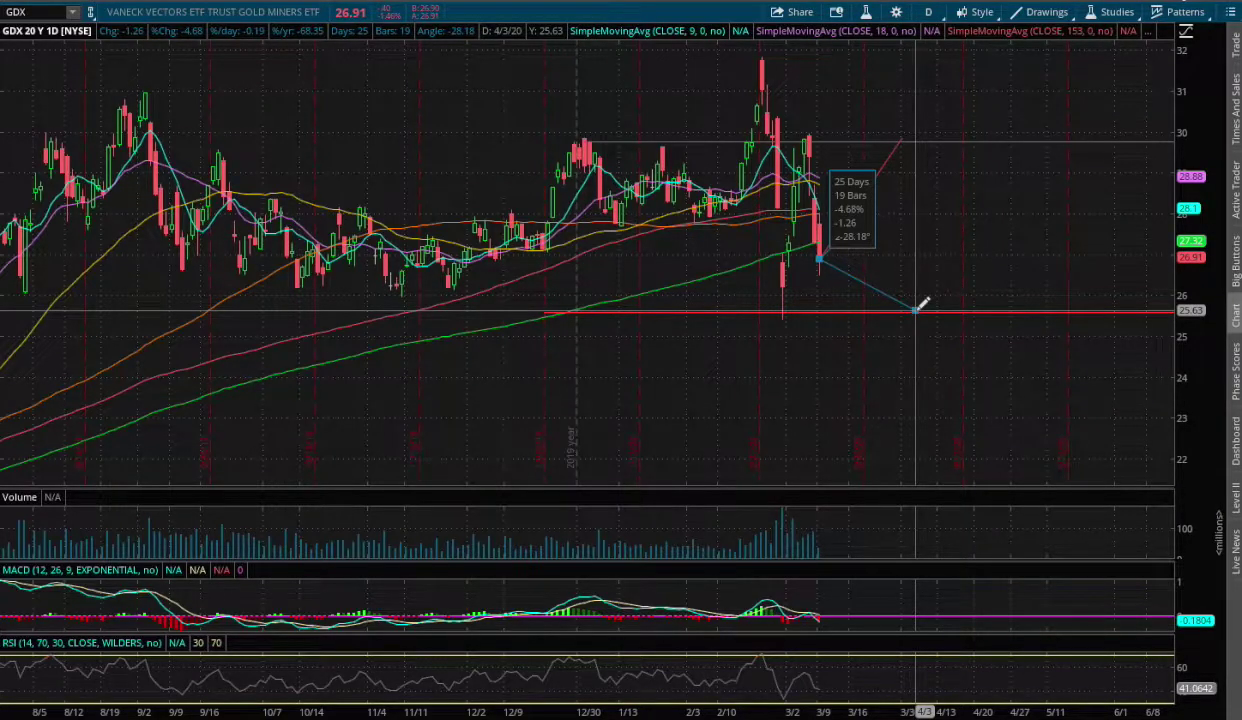
{"action": "left_click_drag", "start_coordinate": [915, 311], "coordinate": [915, 311]}
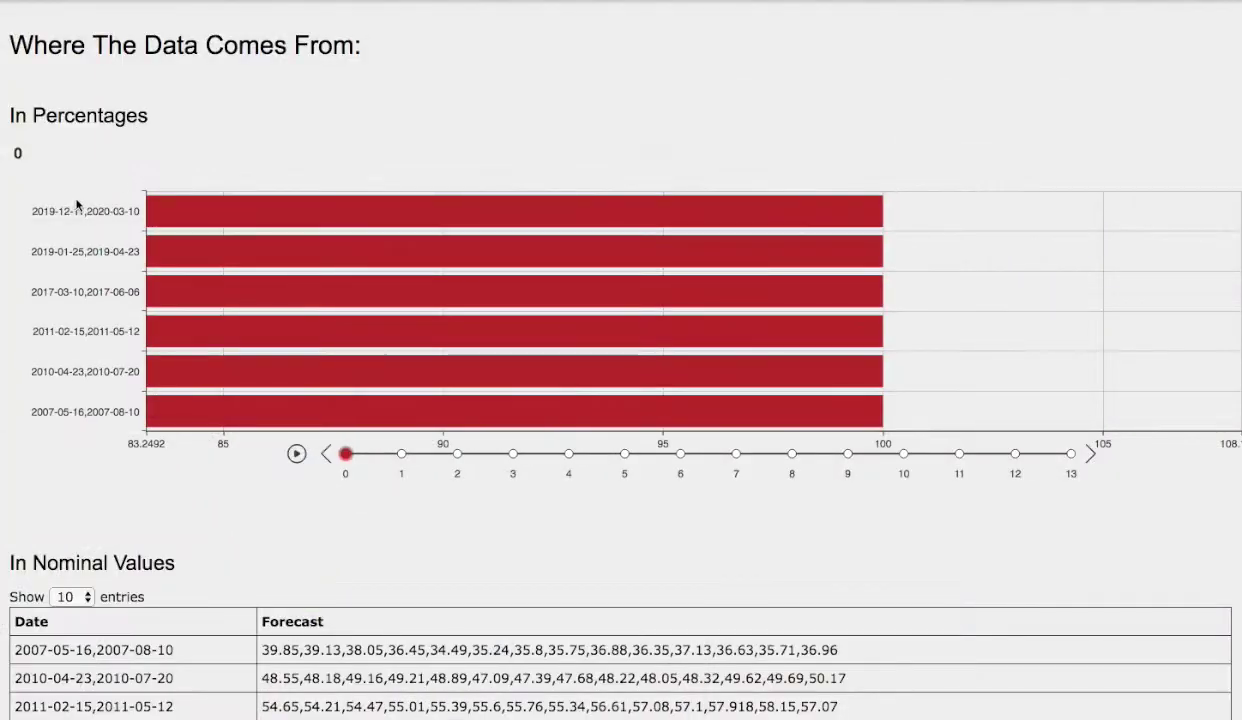
Step: Scroll back up to the Adjust Percent Error form and Day By Day Probability table
{"action": "scroll", "coordinate": [78, 208], "scroll_direction": "up", "scroll_amount": 8}
{"action": "scroll", "coordinate": [78, 210], "scroll_direction": "up", "scroll_amount": 15}
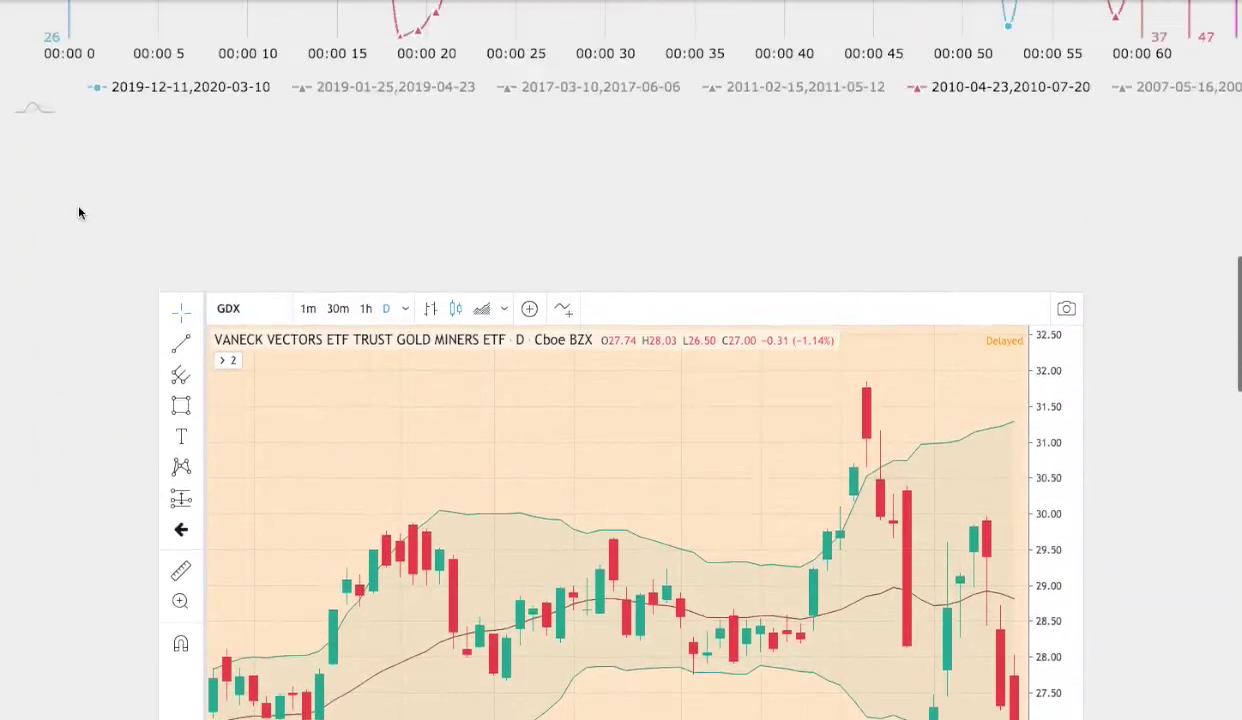
{"action": "scroll", "coordinate": [305, 197], "scroll_direction": "up", "scroll_amount": 5}
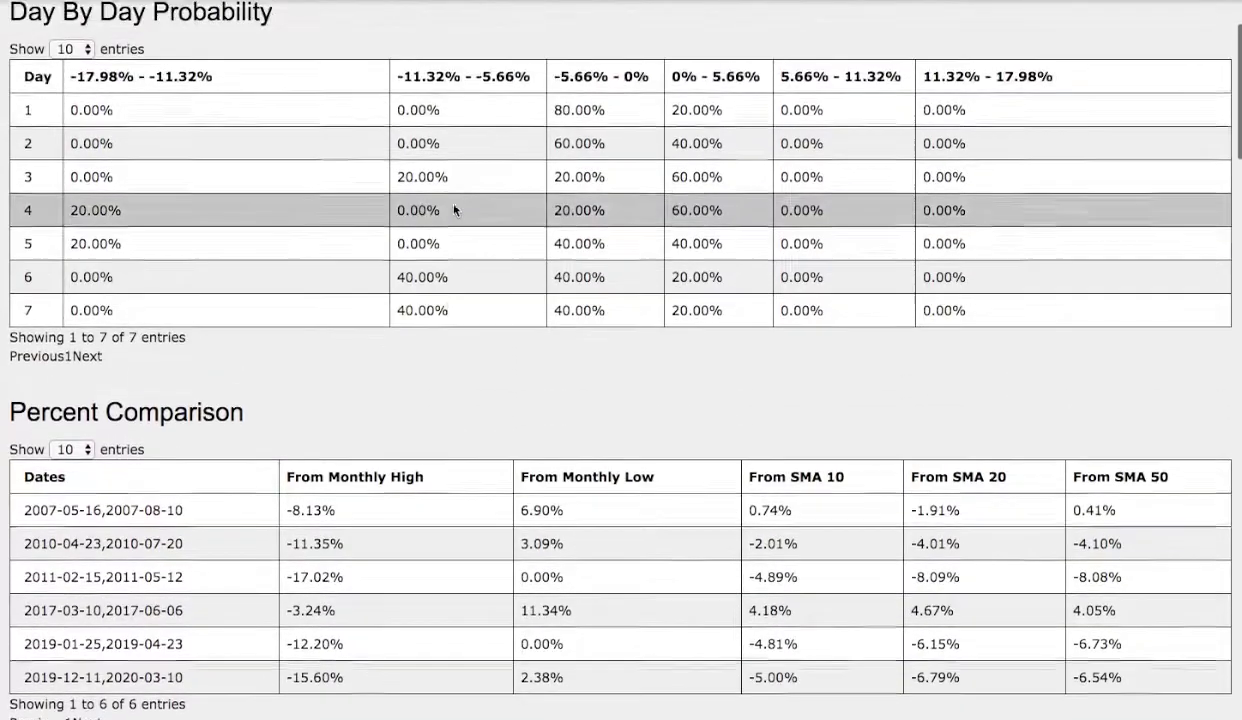
{"action": "scroll", "coordinate": [556, 207], "scroll_direction": "up", "scroll_amount": 3}
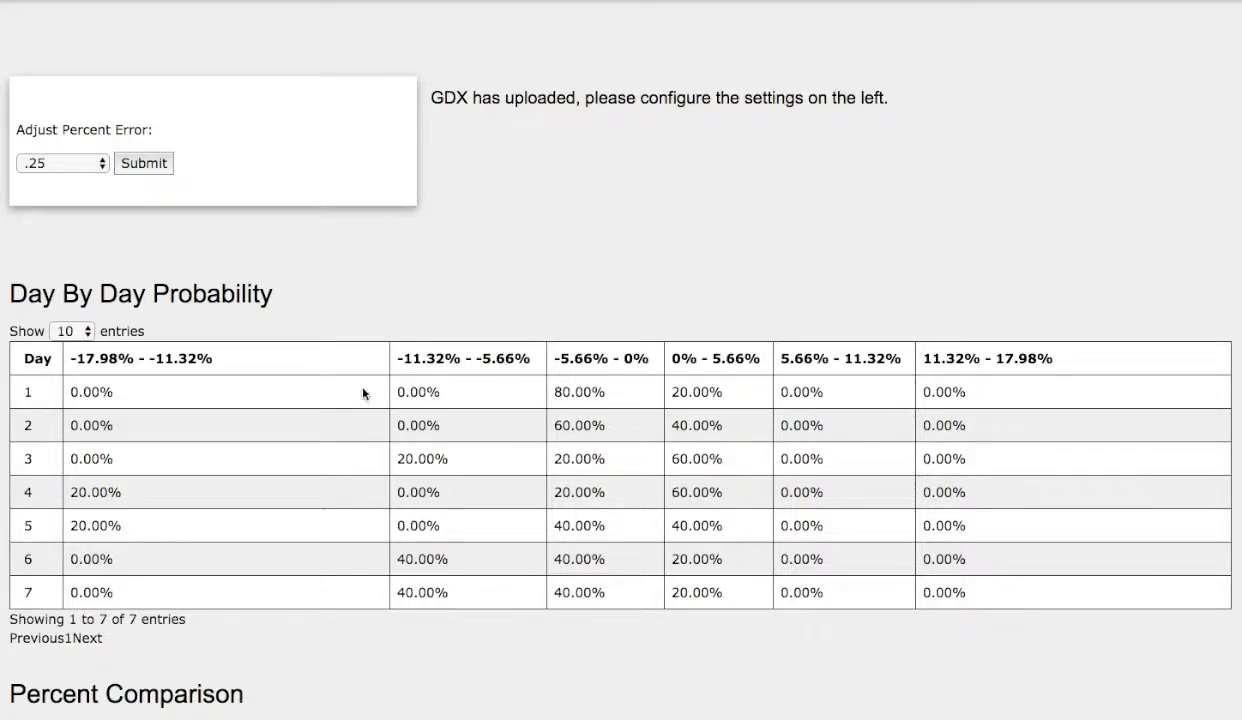
Step: Scroll down to the Where The Data Comes From bar chart
{"action": "scroll", "coordinate": [161, 596], "scroll_direction": "down", "scroll_amount": 5}
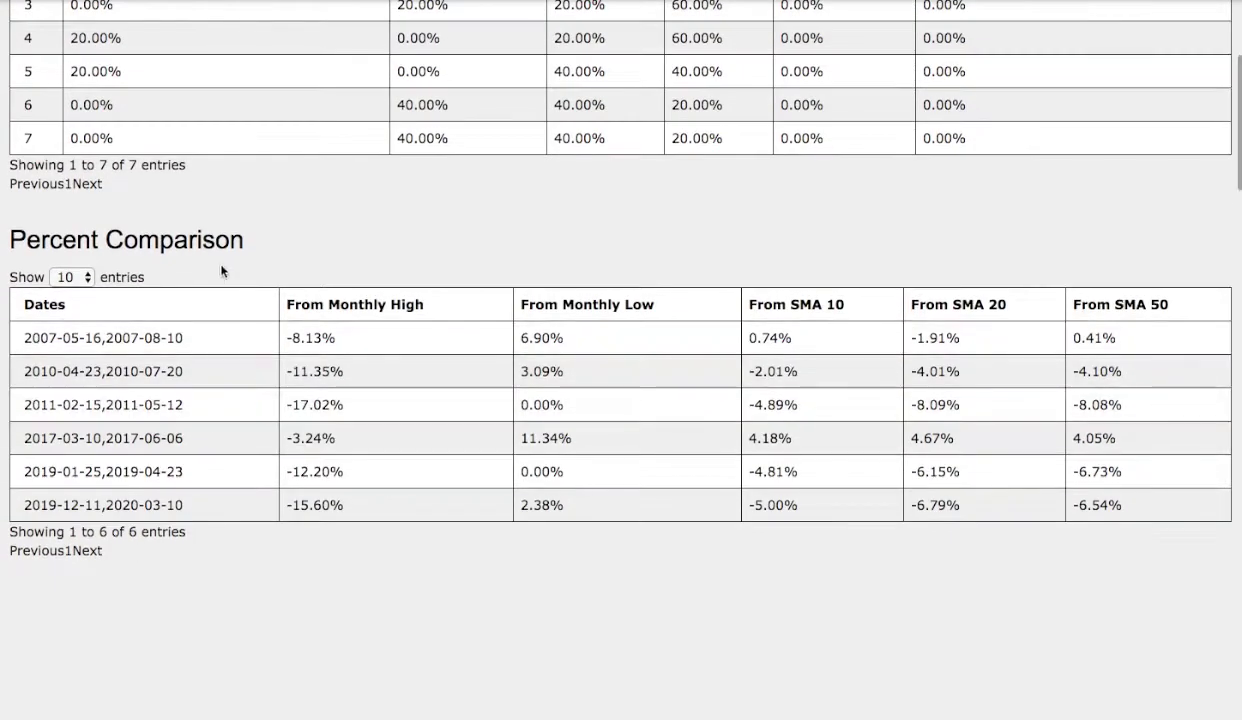
{"action": "scroll", "coordinate": [30, 620], "scroll_direction": "down", "scroll_amount": 20}
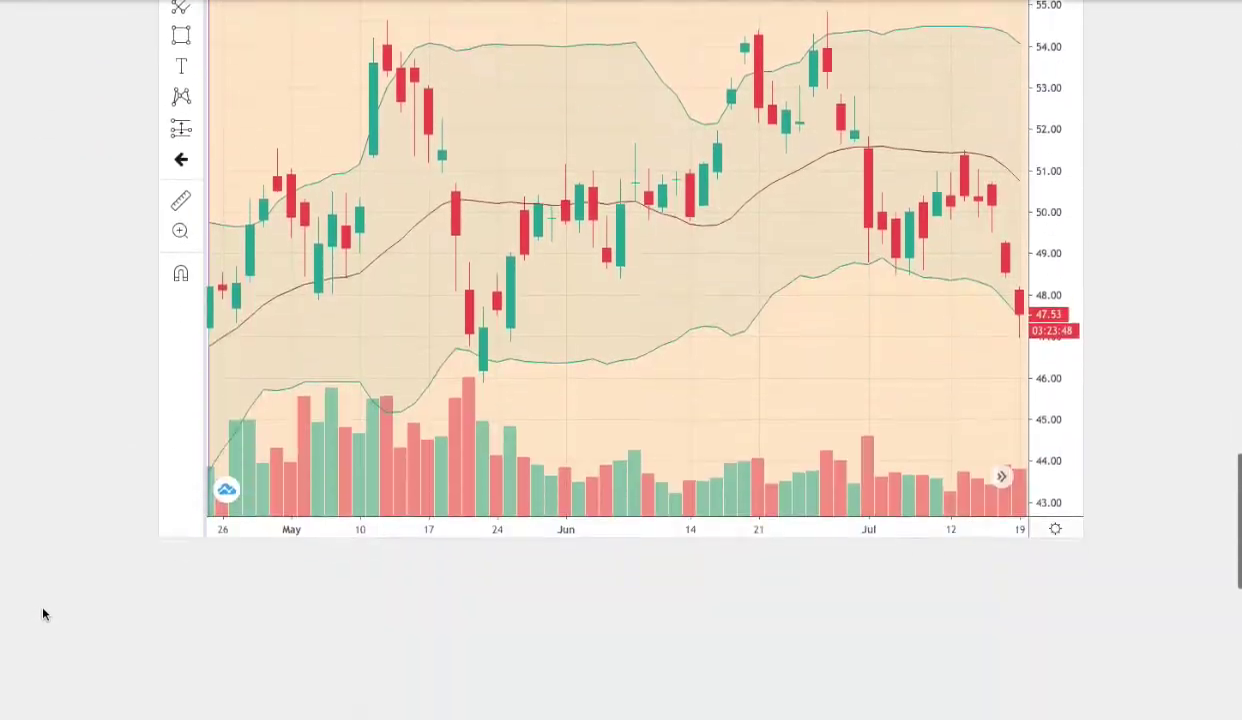
{"action": "scroll", "coordinate": [43, 614], "scroll_direction": "down", "scroll_amount": 9}
{"action": "scroll", "coordinate": [466, 519], "scroll_direction": "up", "scroll_amount": 1}
Step: Advance the bar chart through days 1 to 7, then scroll up to the current GDX Bollinger-band chart
{"action": "left_click", "coordinate": [401, 442]}
{"action": "left_click", "coordinate": [456, 442]}
{"action": "left_click", "coordinate": [512, 442]}
{"action": "left_click", "coordinate": [569, 443]}
{"action": "left_click", "coordinate": [624, 442]}
{"action": "left_click", "coordinate": [680, 443]}
{"action": "left_click", "coordinate": [736, 443]}
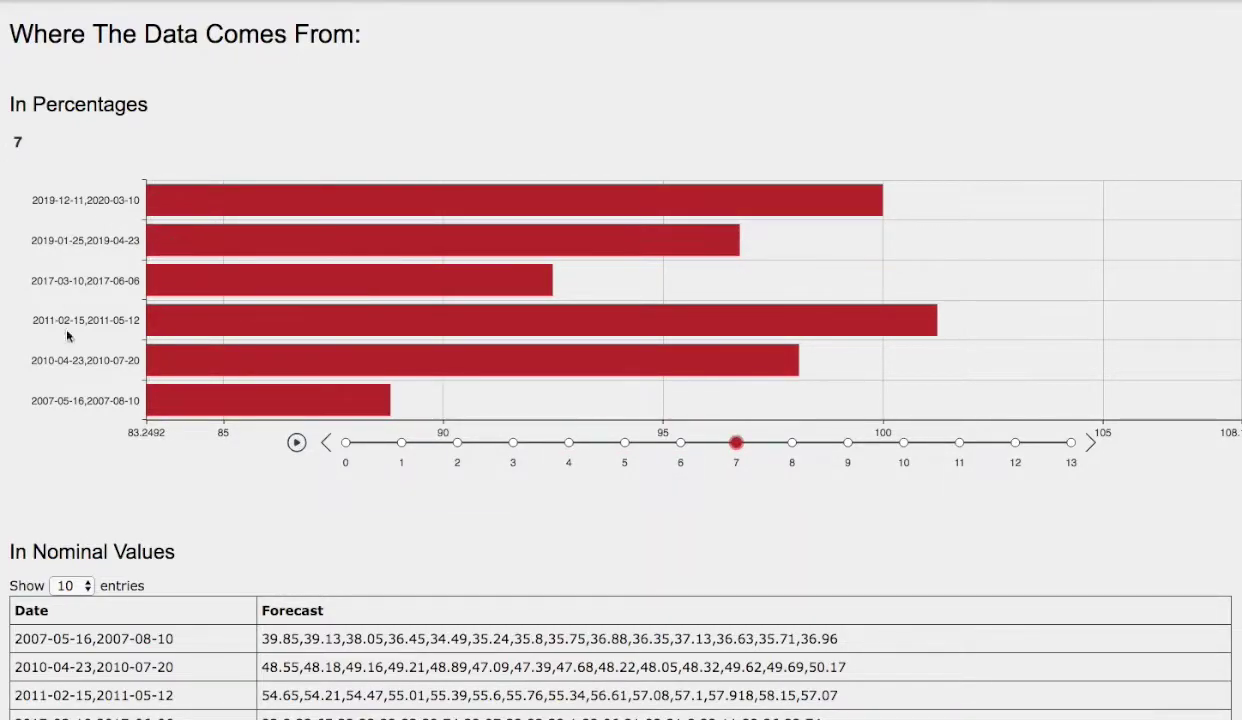
{"action": "scroll", "coordinate": [65, 424], "scroll_direction": "up", "scroll_amount": 15}
{"action": "scroll", "coordinate": [71, 422], "scroll_direction": "up", "scroll_amount": 1}
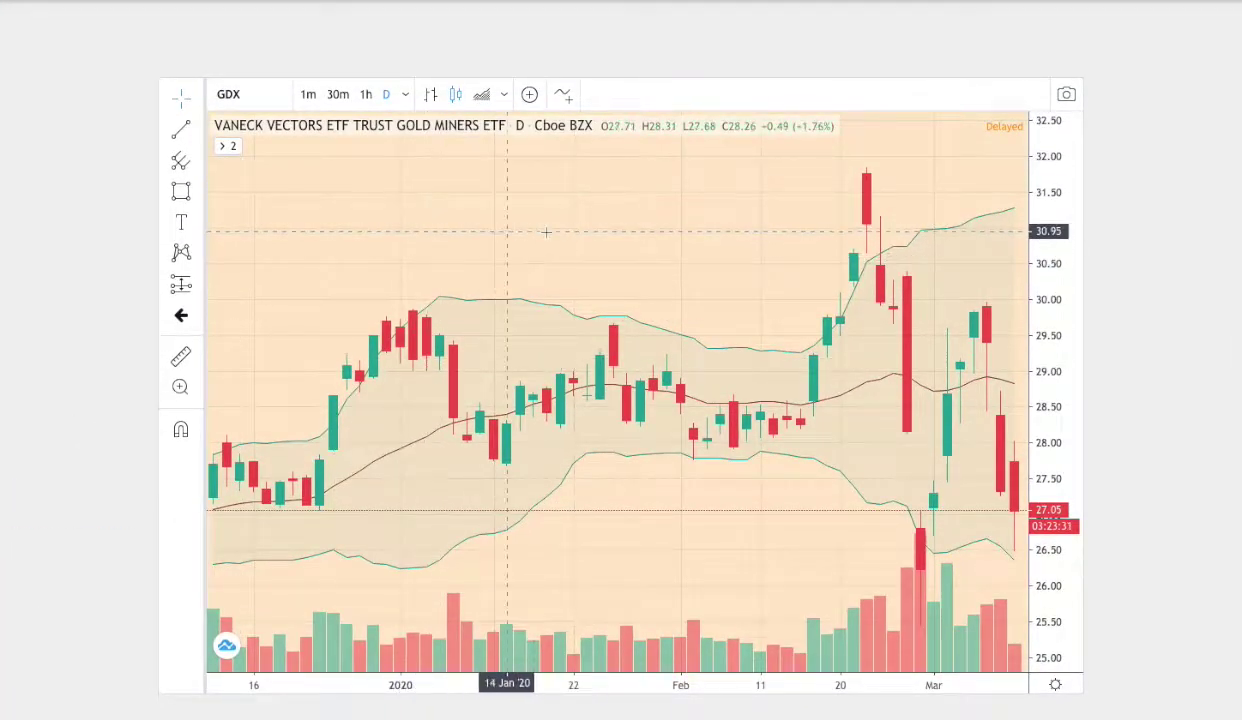
{"action": "scroll", "coordinate": [113, 328], "scroll_direction": "down", "scroll_amount": 7}
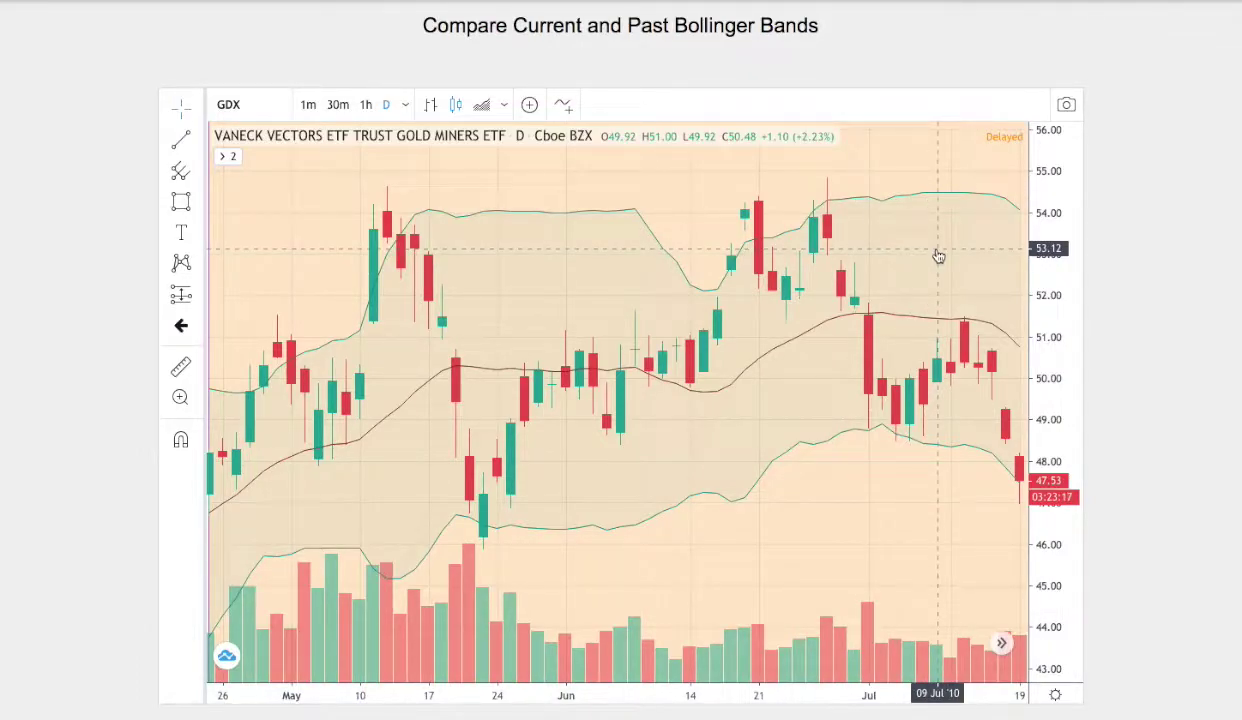
{"action": "scroll", "coordinate": [76, 250], "scroll_direction": "up", "scroll_amount": 5}
{"action": "scroll", "coordinate": [76, 245], "scroll_direction": "up", "scroll_amount": 3}
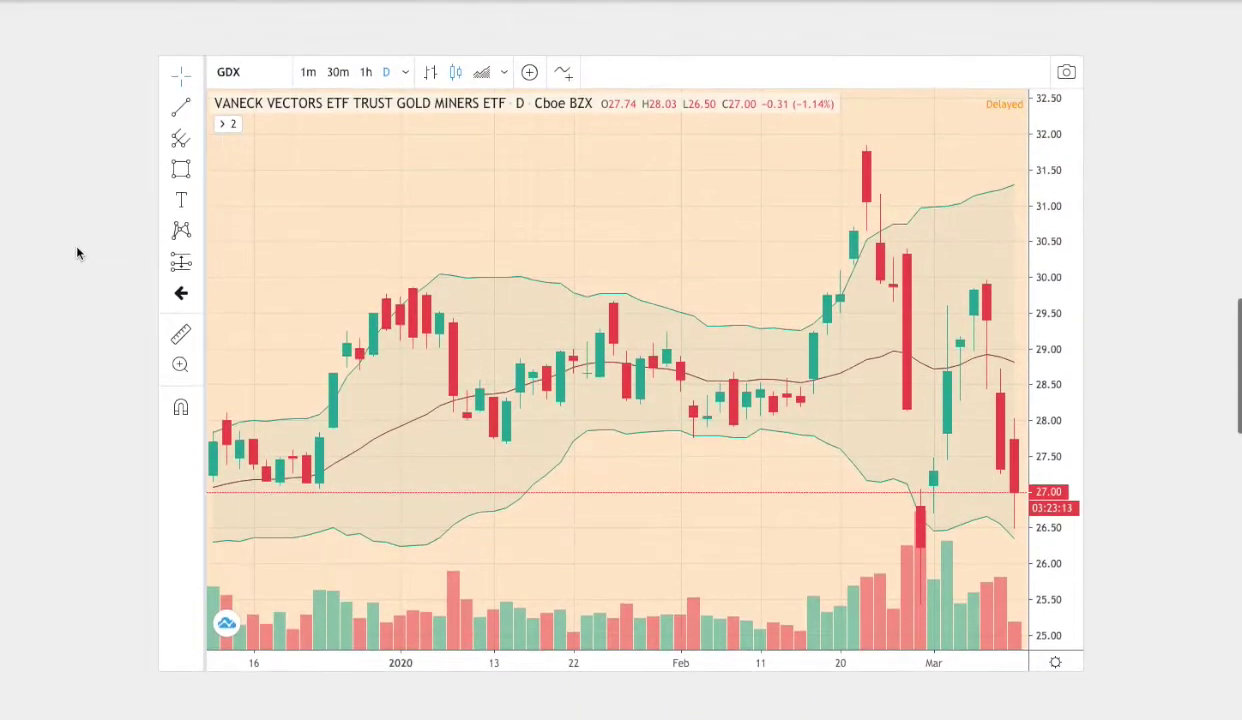
Step: Circle the mid-December candles with an ellipse and recolour its fill
{"action": "left_click", "coordinate": [193, 170]}
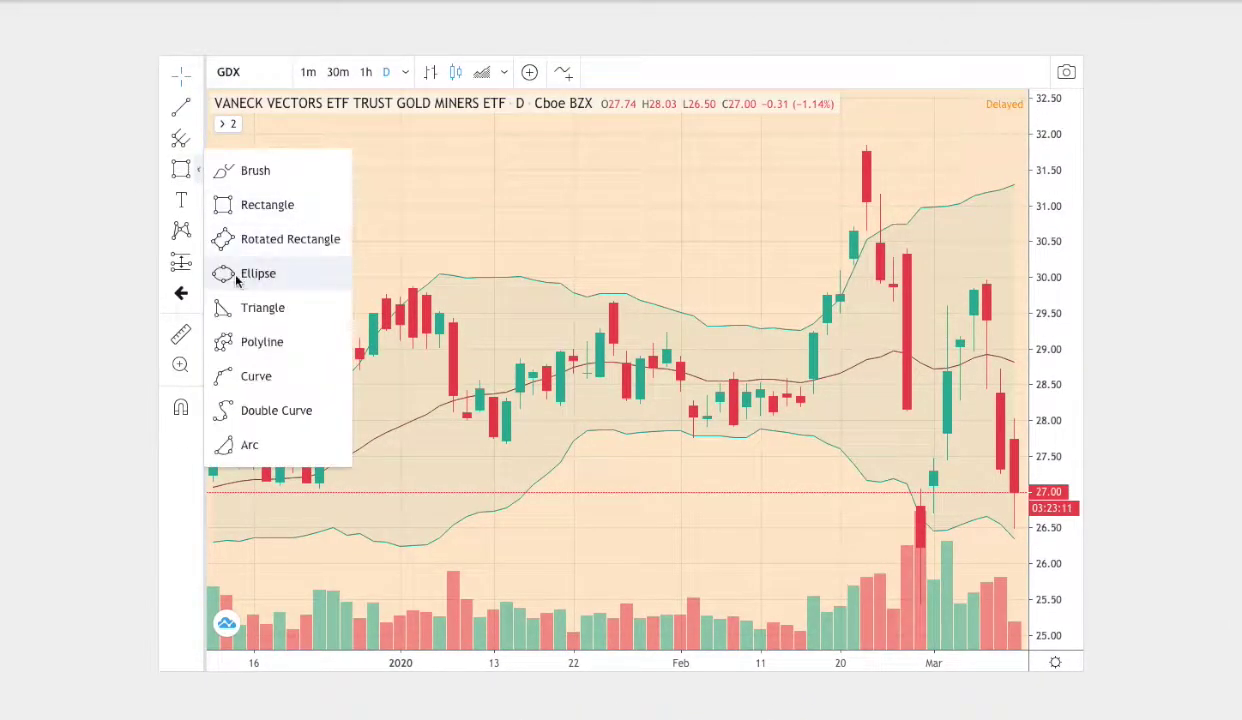
{"action": "left_click", "coordinate": [233, 271]}
{"action": "left_click_drag", "start_coordinate": [226, 432], "coordinate": [306, 484]}
{"action": "left_click", "coordinate": [256, 490]}
{"action": "left_click", "coordinate": [242, 496]}
{"action": "left_click", "coordinate": [222, 110]}
{"action": "left_click", "coordinate": [310, 158]}
Step: Circle the 30 Dec–7 Jan candles and fill the circle green
{"action": "left_click", "coordinate": [198, 172]}
{"action": "left_click", "coordinate": [241, 269]}
{"action": "left_click", "coordinate": [372, 301]}
{"action": "left_click", "coordinate": [466, 311]}
{"action": "left_click", "coordinate": [425, 261]}
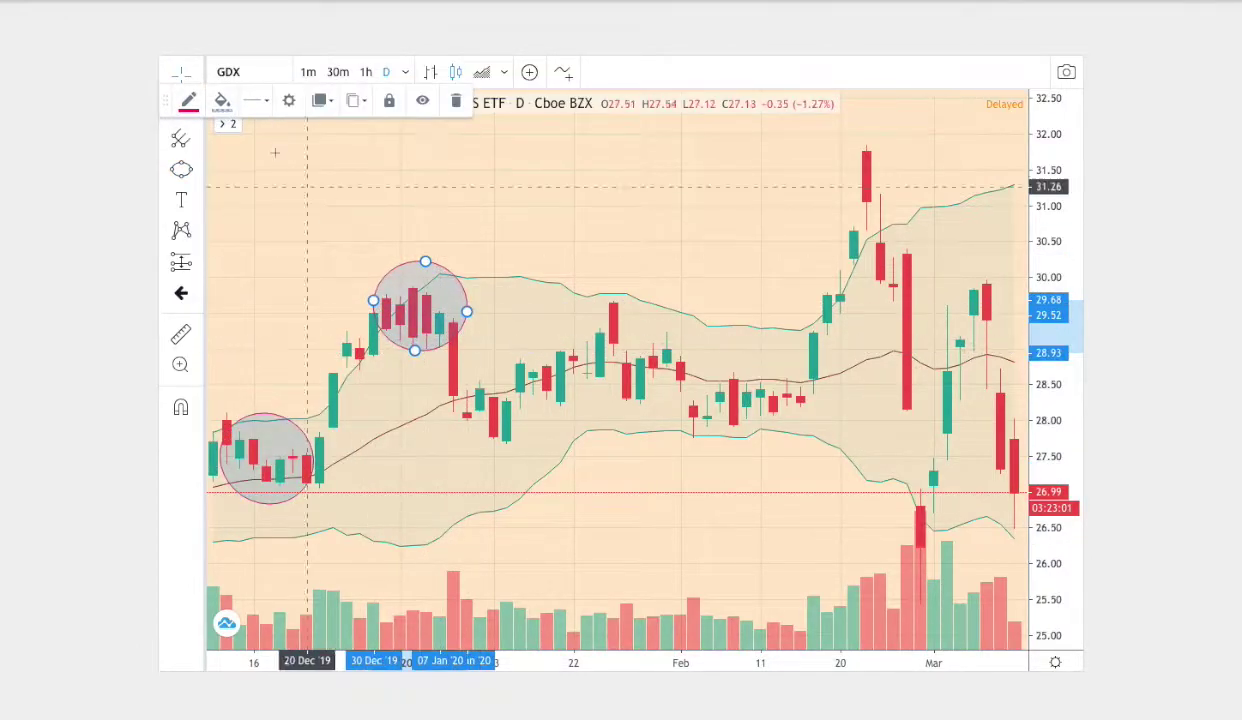
{"action": "left_click", "coordinate": [222, 100]}
{"action": "left_click", "coordinate": [281, 152]}
Step: Draw a green ellipse around the February peak
{"action": "left_click", "coordinate": [199, 172]}
{"action": "left_click", "coordinate": [250, 273]}
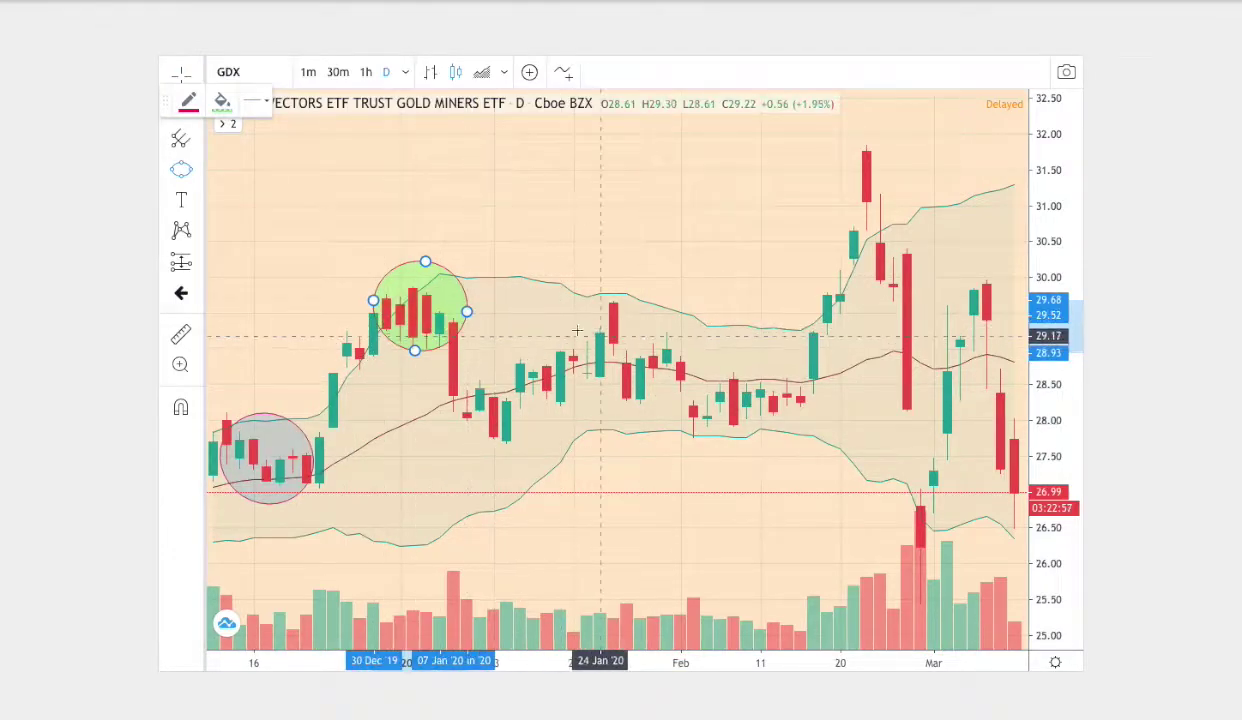
{"action": "left_click", "coordinate": [827, 208]}
{"action": "left_click", "coordinate": [960, 218]}
{"action": "left_click", "coordinate": [889, 264]}
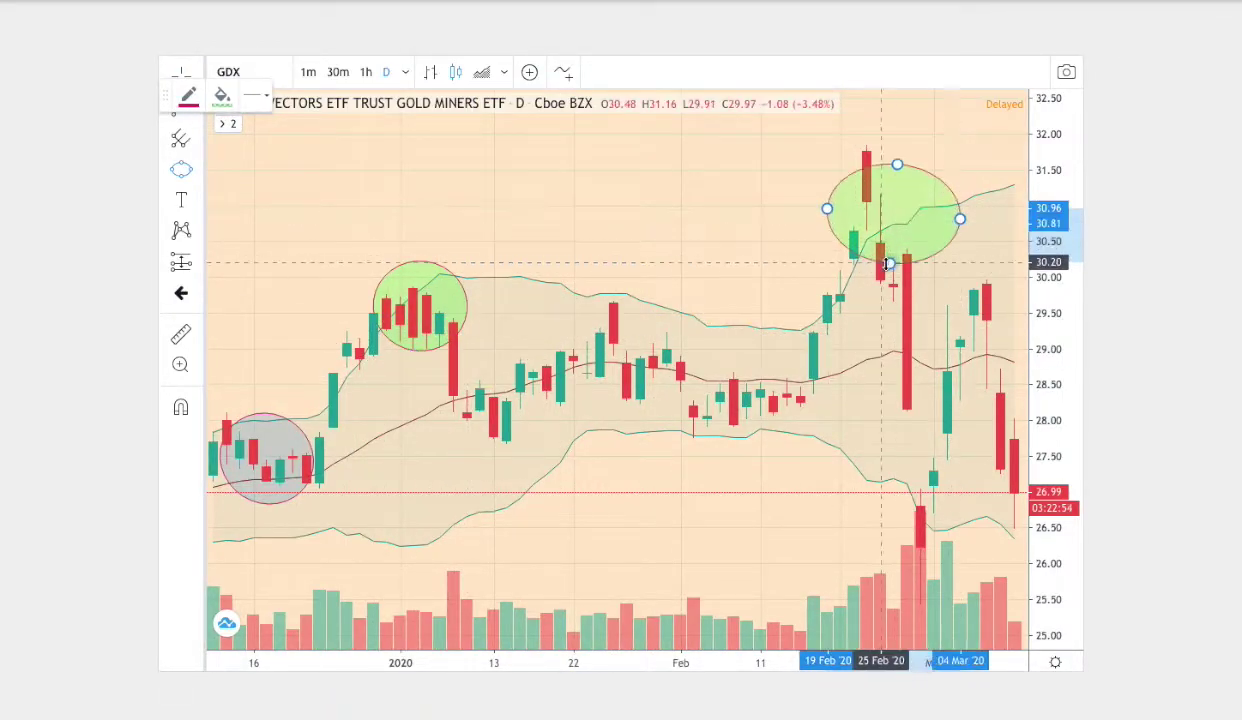
Step: Circle the early-February candles and fill the circle red
{"action": "left_click", "coordinate": [200, 172]}
{"action": "left_click", "coordinate": [222, 274]}
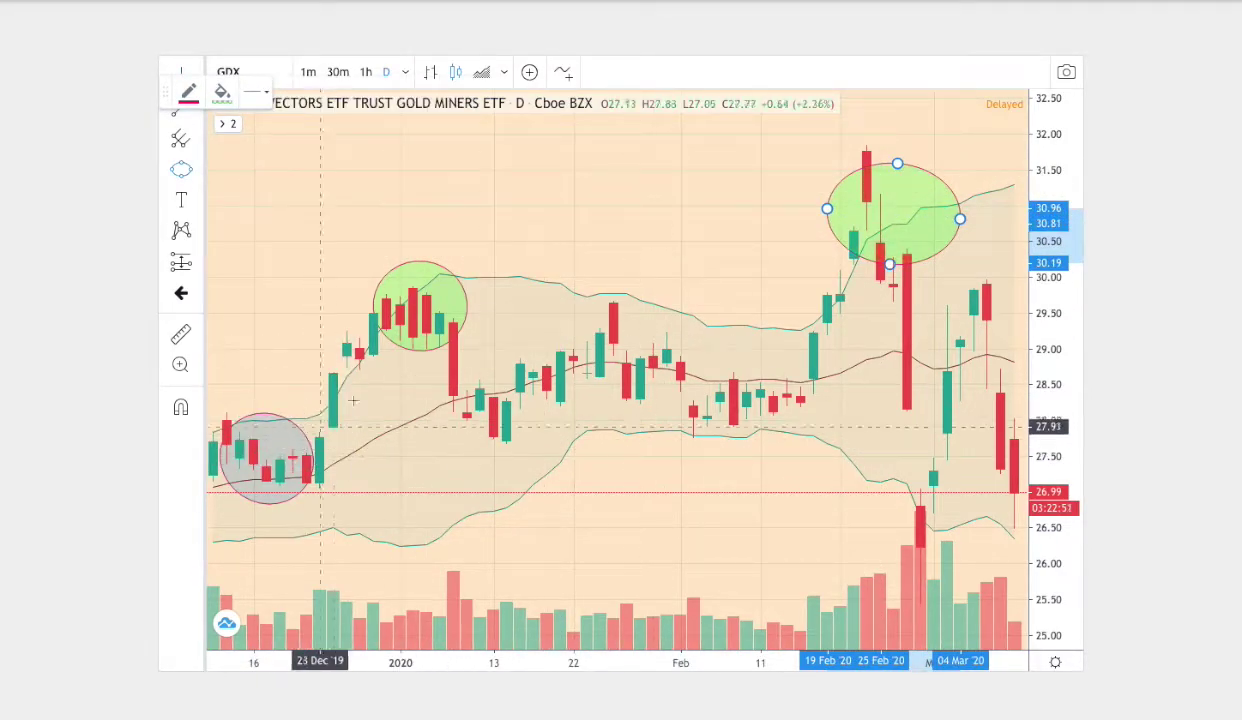
{"action": "left_click", "coordinate": [667, 411]}
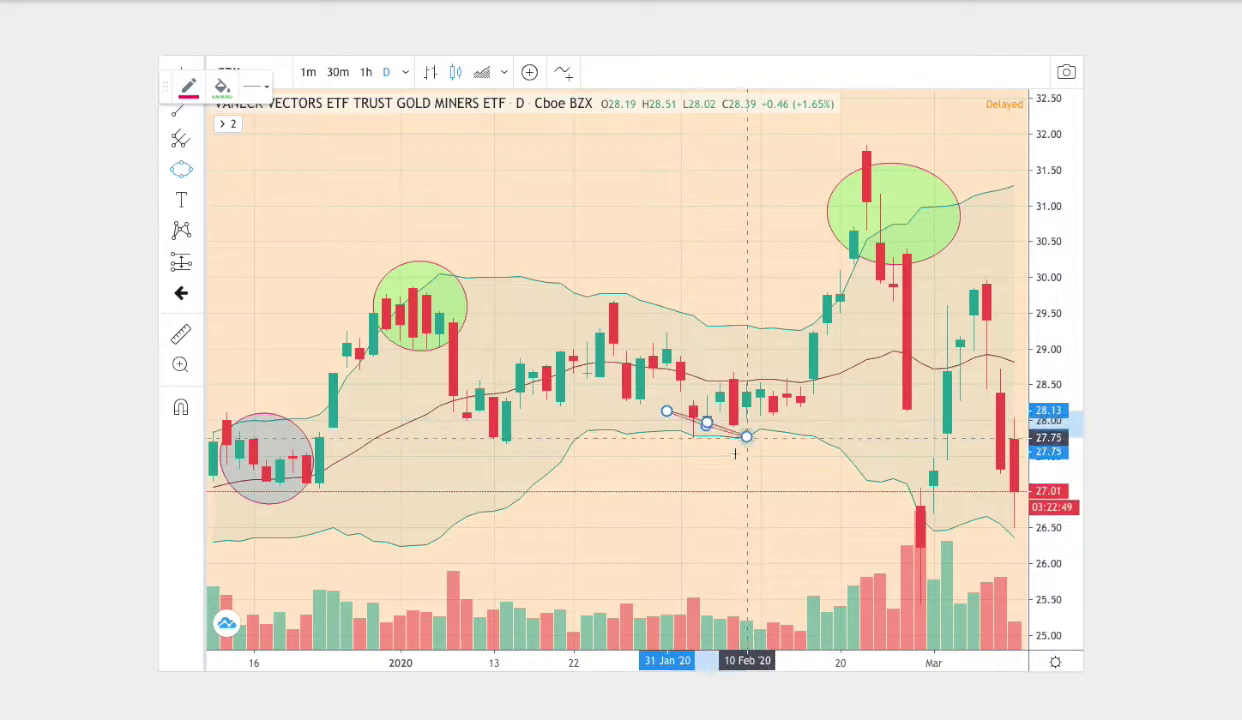
{"action": "left_click", "coordinate": [746, 437]}
{"action": "left_click", "coordinate": [694, 462]}
{"action": "left_click", "coordinate": [222, 83]}
{"action": "left_click", "coordinate": [237, 139]}
Step: Add a red circle around the late-February lower-band candle
{"action": "left_click", "coordinate": [200, 172]}
{"action": "left_click", "coordinate": [224, 269]}
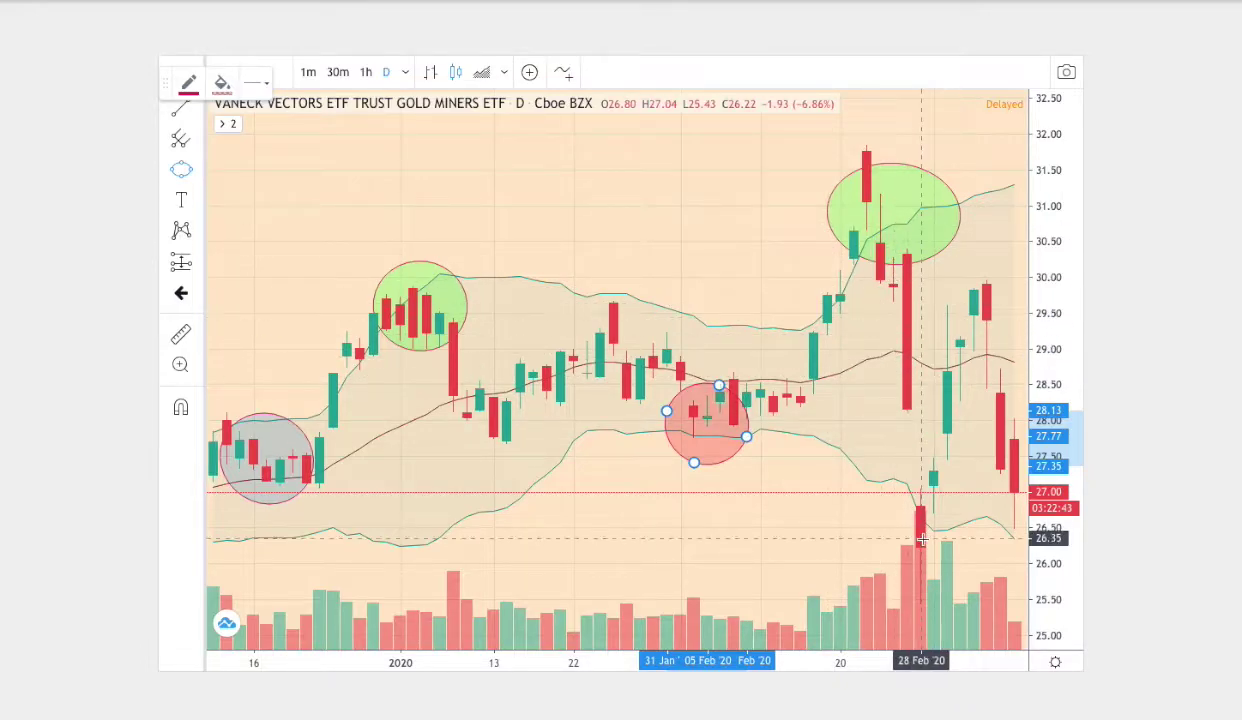
{"action": "left_click", "coordinate": [906, 500]}
{"action": "left_click", "coordinate": [959, 540]}
{"action": "left_click", "coordinate": [920, 543]}
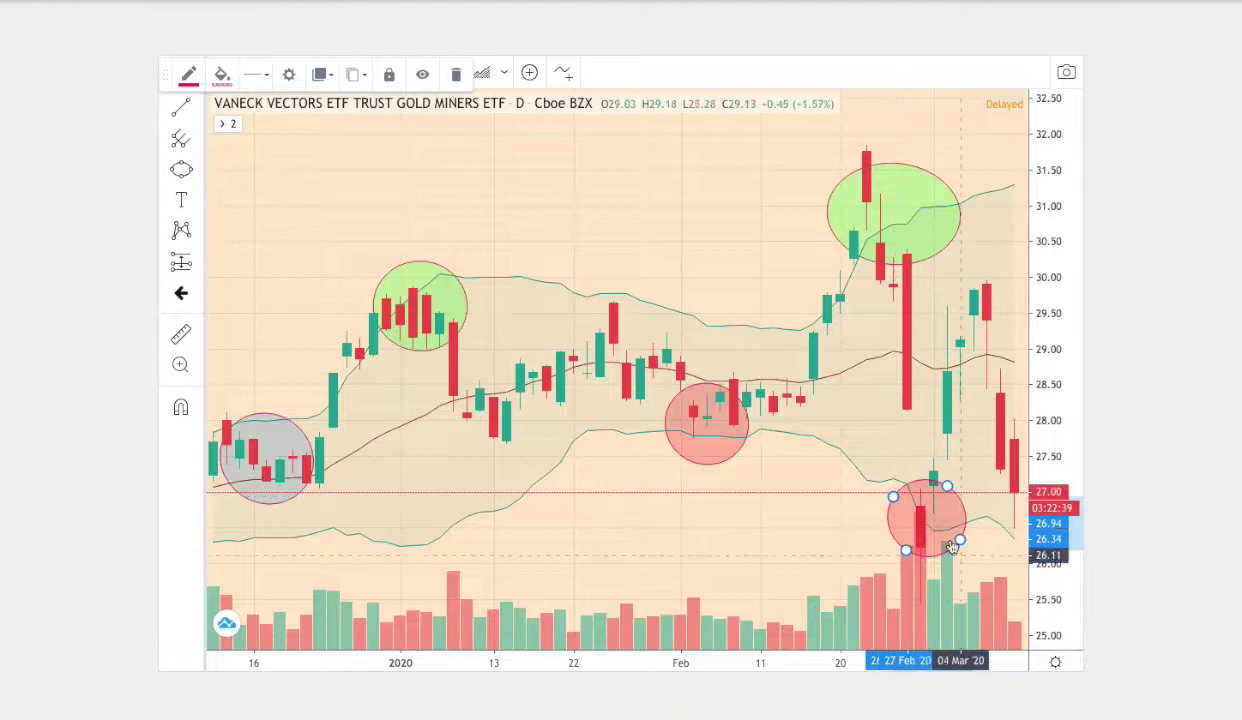
Step: Circle the early-March middle-band candles in purple and deselect the drawing
{"action": "left_click", "coordinate": [198, 178]}
{"action": "left_click", "coordinate": [227, 272]}
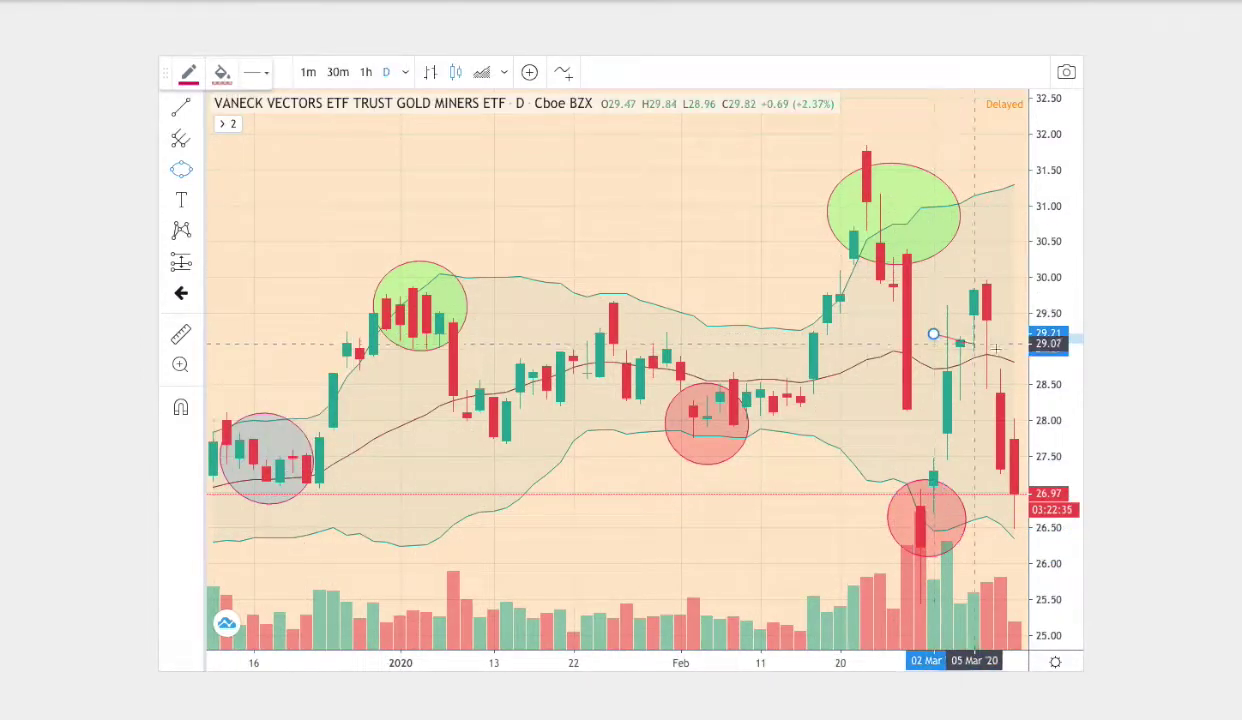
{"action": "left_click", "coordinate": [1027, 356]}
{"action": "left_click", "coordinate": [989, 302]}
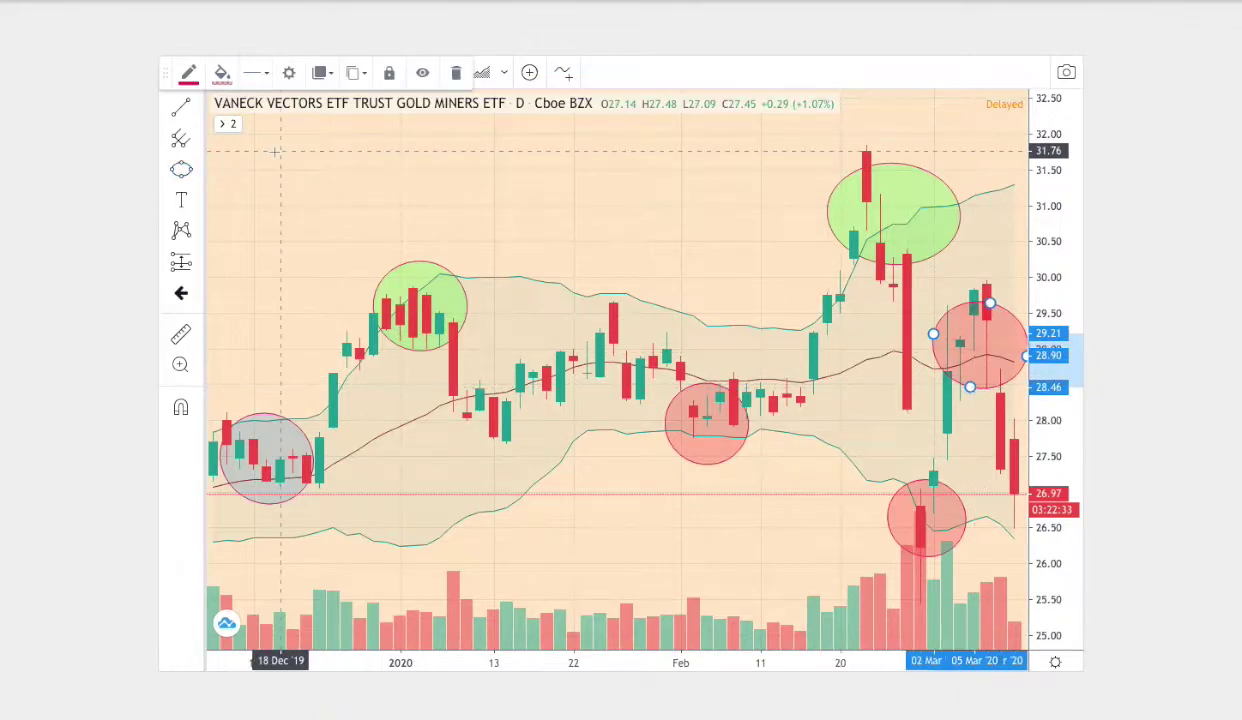
{"action": "left_click", "coordinate": [222, 72]}
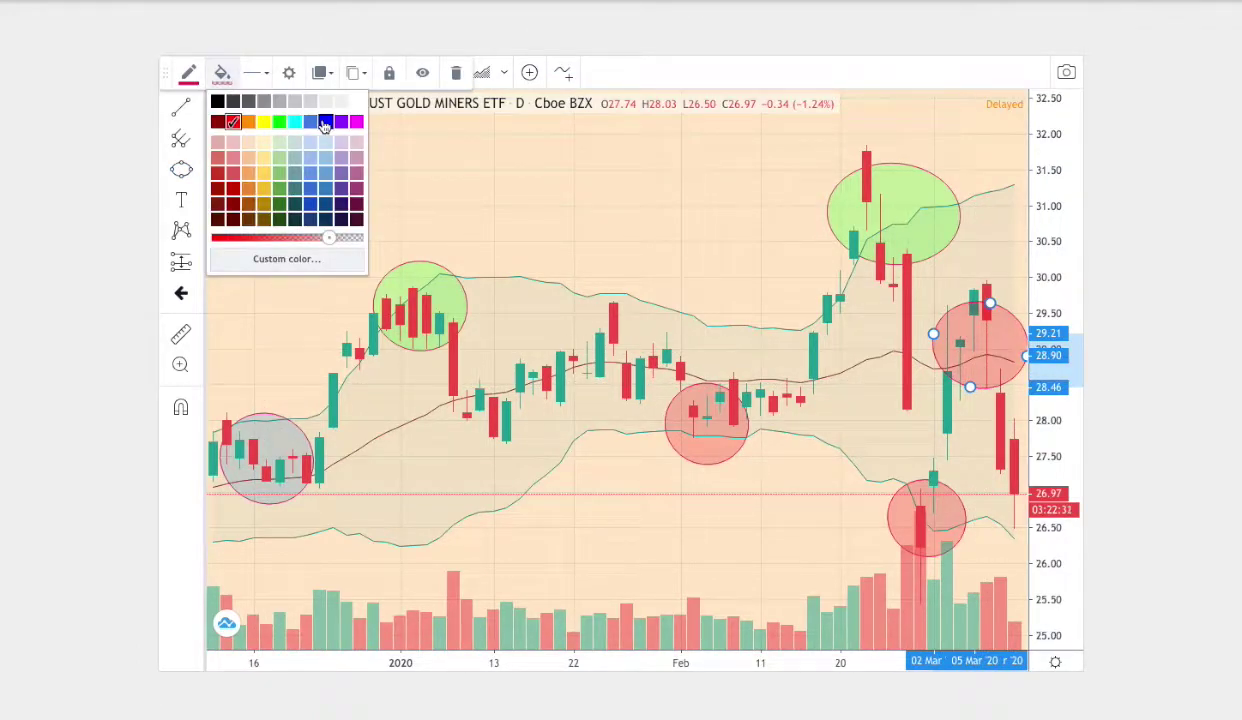
{"action": "left_click", "coordinate": [324, 122]}
{"action": "left_click", "coordinate": [832, 335]}
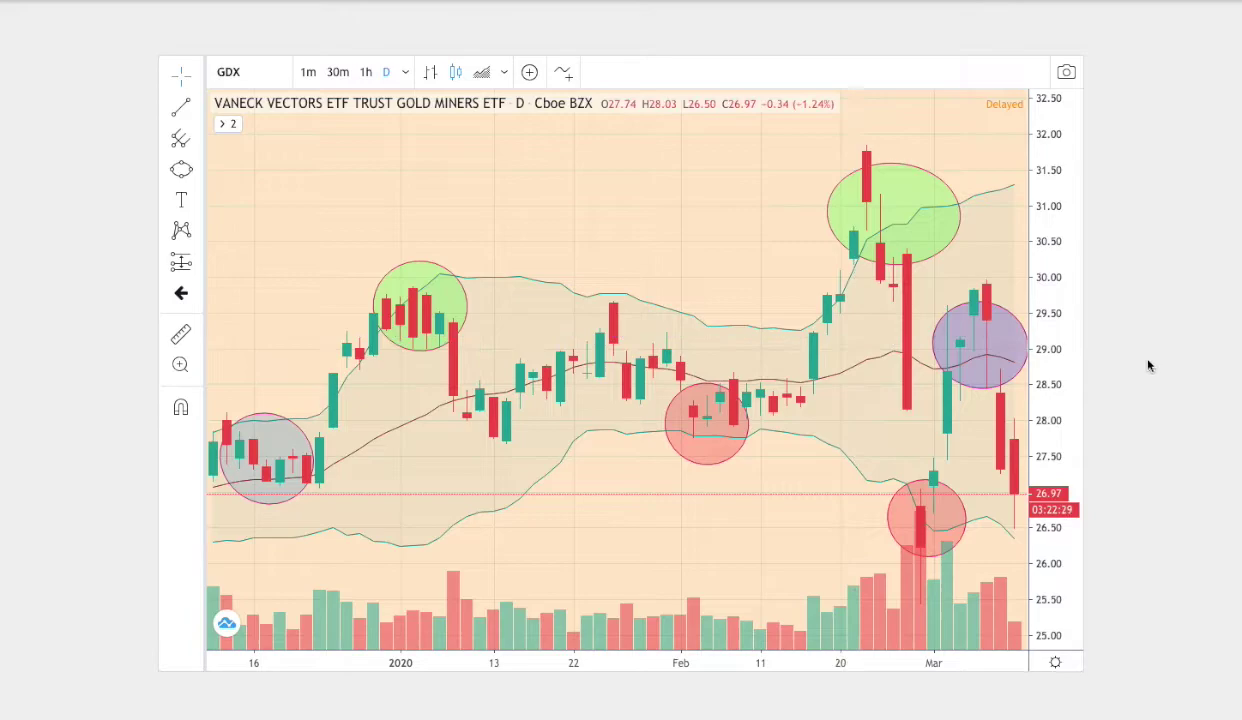
Step: On the 2010 chart, circle the late-April candles with an ellipse
{"action": "scroll", "coordinate": [1149, 367], "scroll_direction": "down", "scroll_amount": 7}
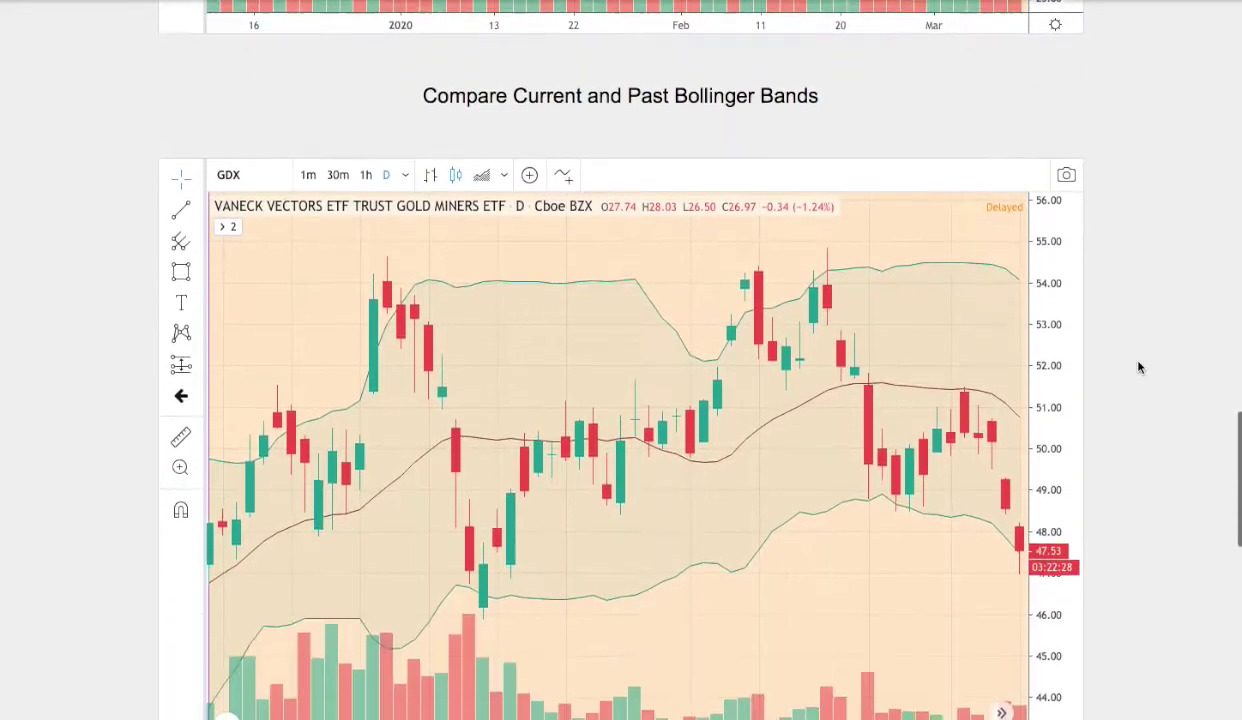
{"action": "scroll", "coordinate": [1123, 363], "scroll_direction": "down", "scroll_amount": 1}
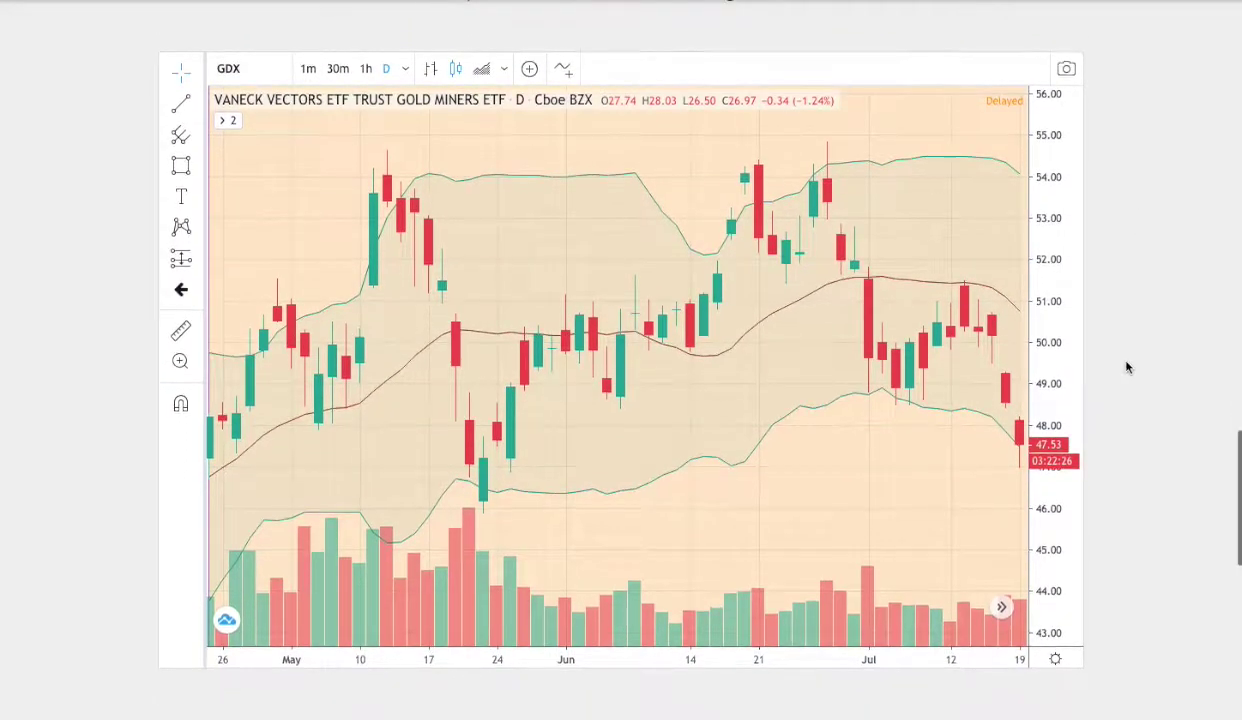
{"action": "left_click", "coordinate": [199, 166]}
{"action": "left_click", "coordinate": [224, 270]}
{"action": "left_click", "coordinate": [208, 387]}
{"action": "left_click", "coordinate": [318, 448]}
{"action": "left_click", "coordinate": [236, 467]}
Step: Circle the mid-July candles with another ellipse
{"action": "left_click", "coordinate": [198, 169]}
{"action": "left_click", "coordinate": [224, 270]}
{"action": "left_click", "coordinate": [936, 270]}
{"action": "left_click", "coordinate": [1019, 317]}
{"action": "left_click", "coordinate": [956, 333]}
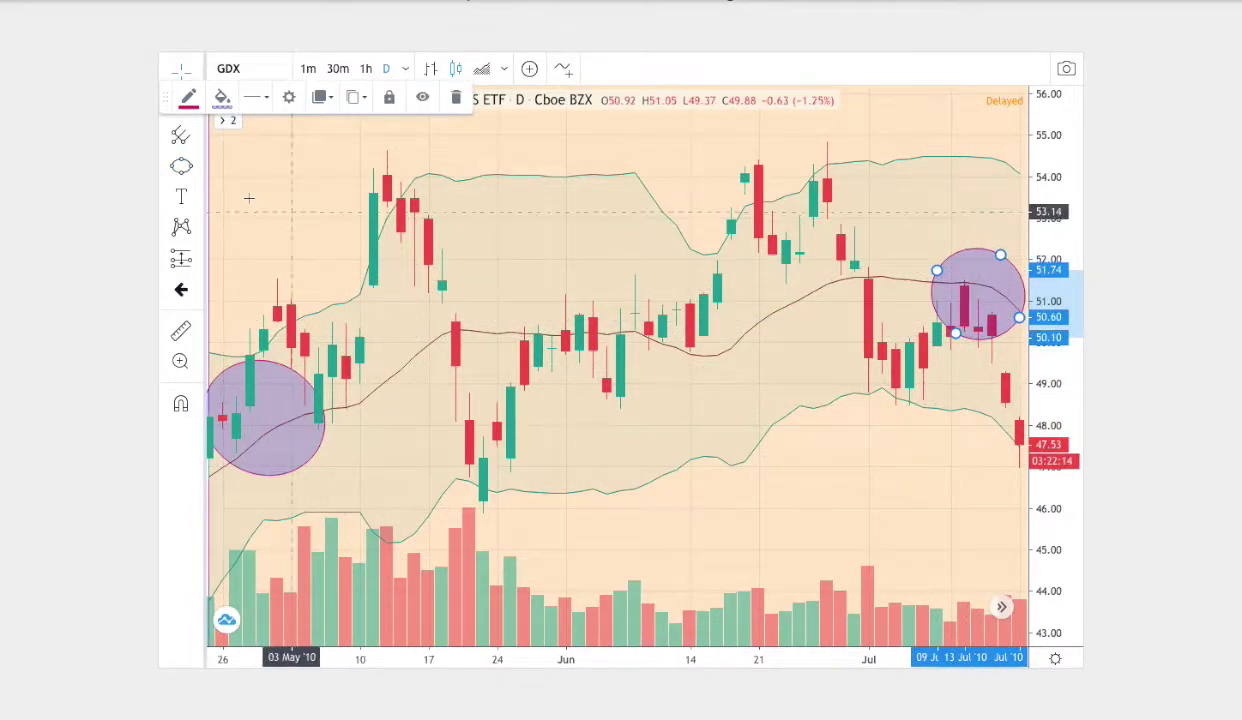
Step: Circle the mid-May peak and fill it light green
{"action": "scroll", "coordinate": [180, 196], "scroll_direction": "up", "scroll_amount": 1}
{"action": "left_click", "coordinate": [200, 188]}
{"action": "left_click", "coordinate": [222, 286]}
{"action": "left_click", "coordinate": [359, 222]}
{"action": "left_click", "coordinate": [469, 226]}
{"action": "left_click", "coordinate": [416, 174]}
{"action": "left_click", "coordinate": [222, 112]}
{"action": "left_click", "coordinate": [266, 158]}
Step: Add a green circle around the late-June peak
{"action": "left_click", "coordinate": [200, 188]}
{"action": "left_click", "coordinate": [222, 286]}
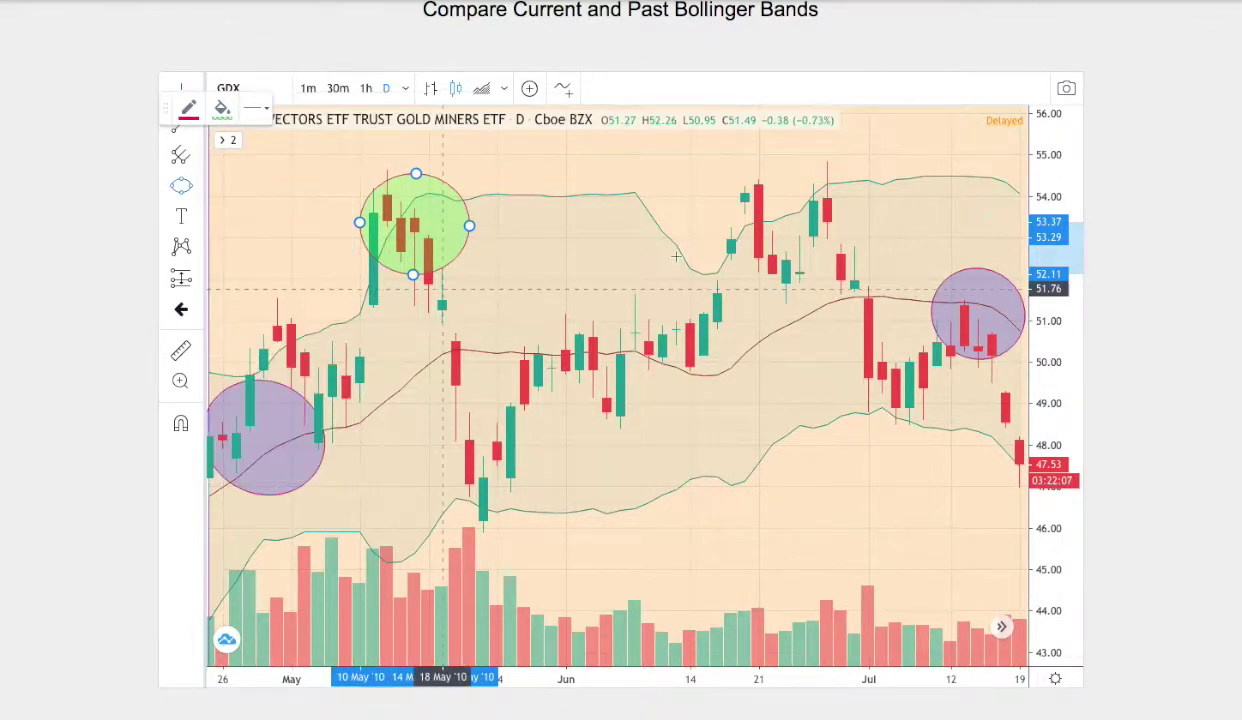
{"action": "left_click", "coordinate": [732, 192]}
{"action": "left_click", "coordinate": [854, 204]}
{"action": "left_click", "coordinate": [792, 158]}
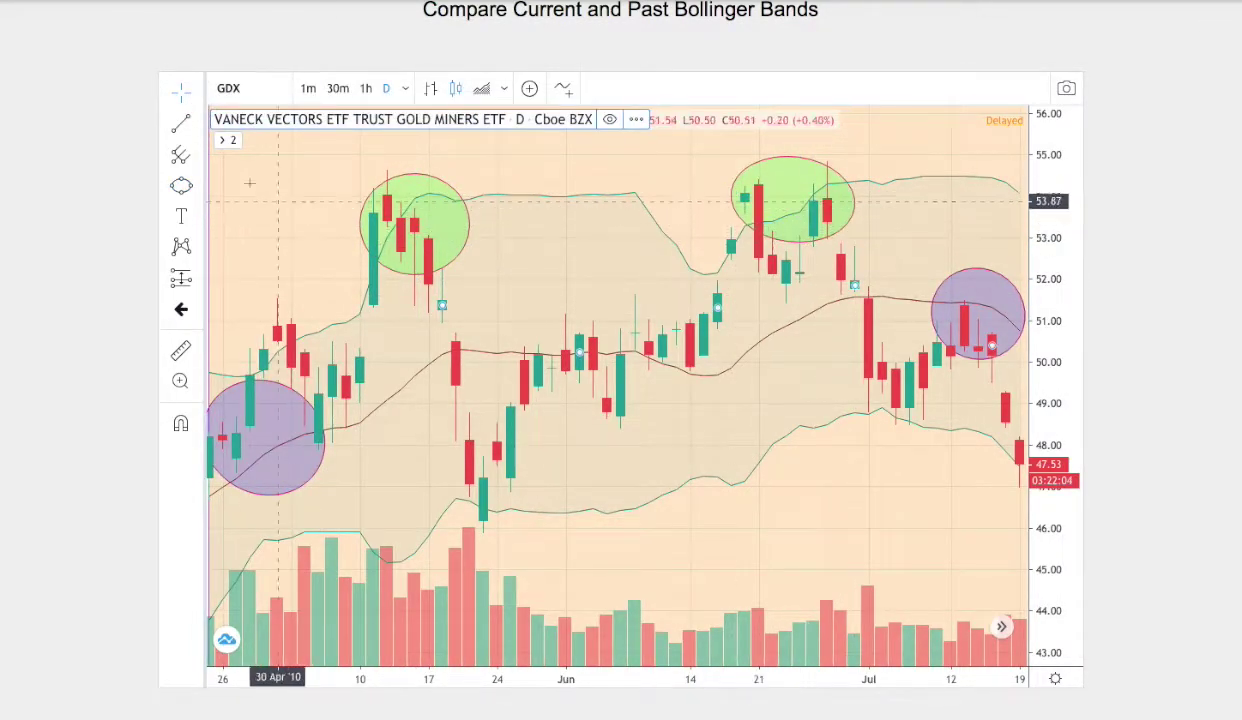
Step: Circle the late-May lows and fill the circle red
{"action": "left_click", "coordinate": [200, 188]}
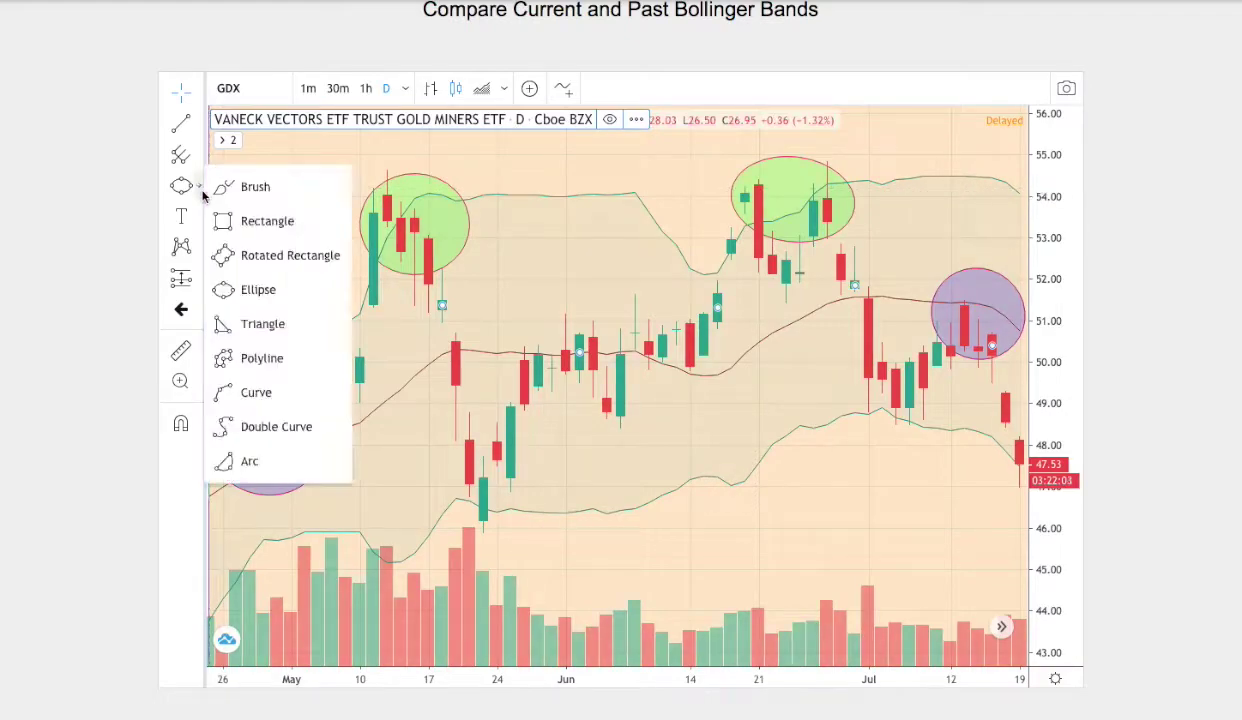
{"action": "left_click", "coordinate": [219, 289]}
{"action": "left_click", "coordinate": [441, 468]}
{"action": "left_click", "coordinate": [537, 496]}
{"action": "left_click", "coordinate": [532, 533]}
{"action": "left_click", "coordinate": [222, 92]}
{"action": "left_click", "coordinate": [231, 145]}
Step: Add a red circle around the early-July lows and deselect it
{"action": "left_click", "coordinate": [200, 188]}
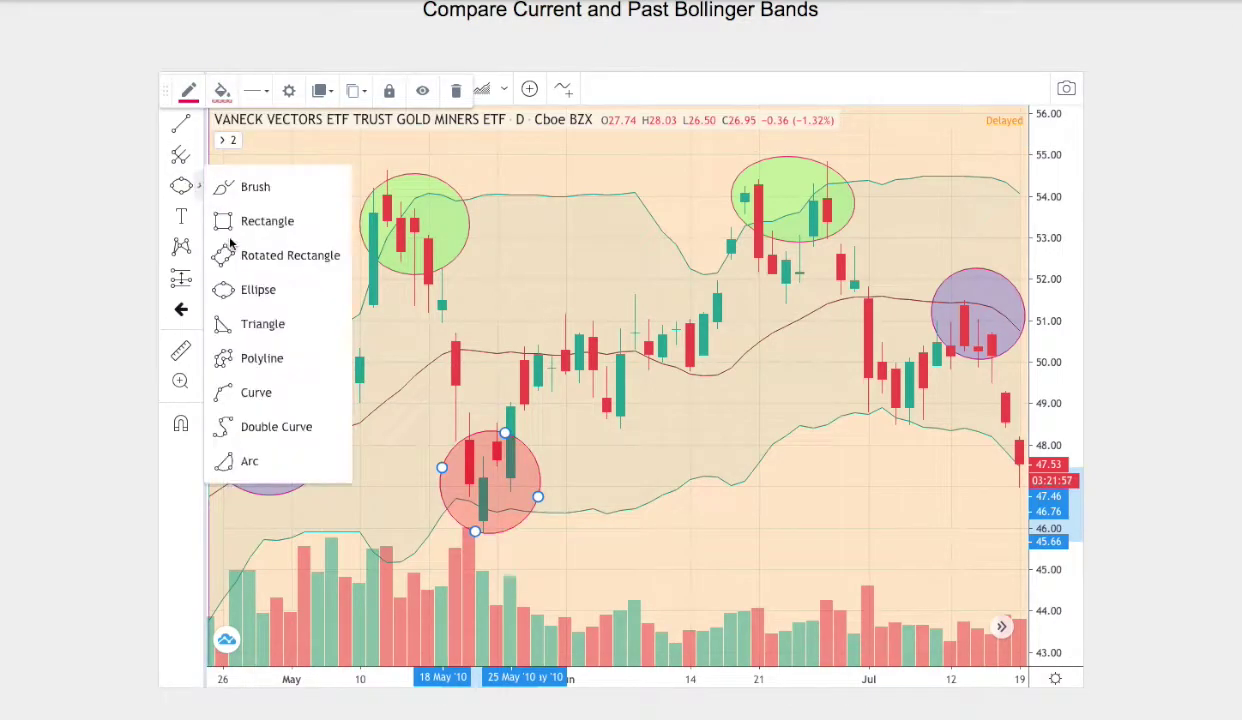
{"action": "left_click", "coordinate": [219, 289]}
{"action": "left_click", "coordinate": [841, 373]}
{"action": "left_click", "coordinate": [950, 428]}
{"action": "left_click", "coordinate": [869, 454]}
{"action": "left_click", "coordinate": [655, 440]}
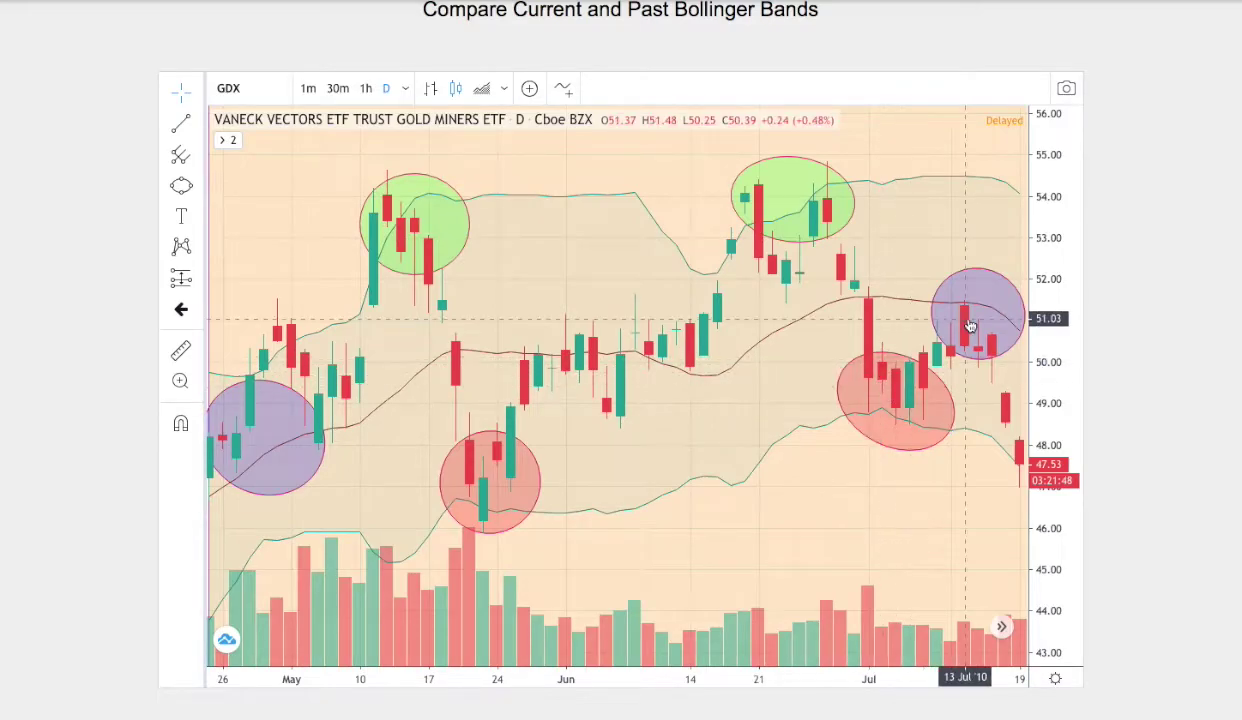
{"action": "scroll", "coordinate": [1150, 281], "scroll_direction": "up", "scroll_amount": 7}
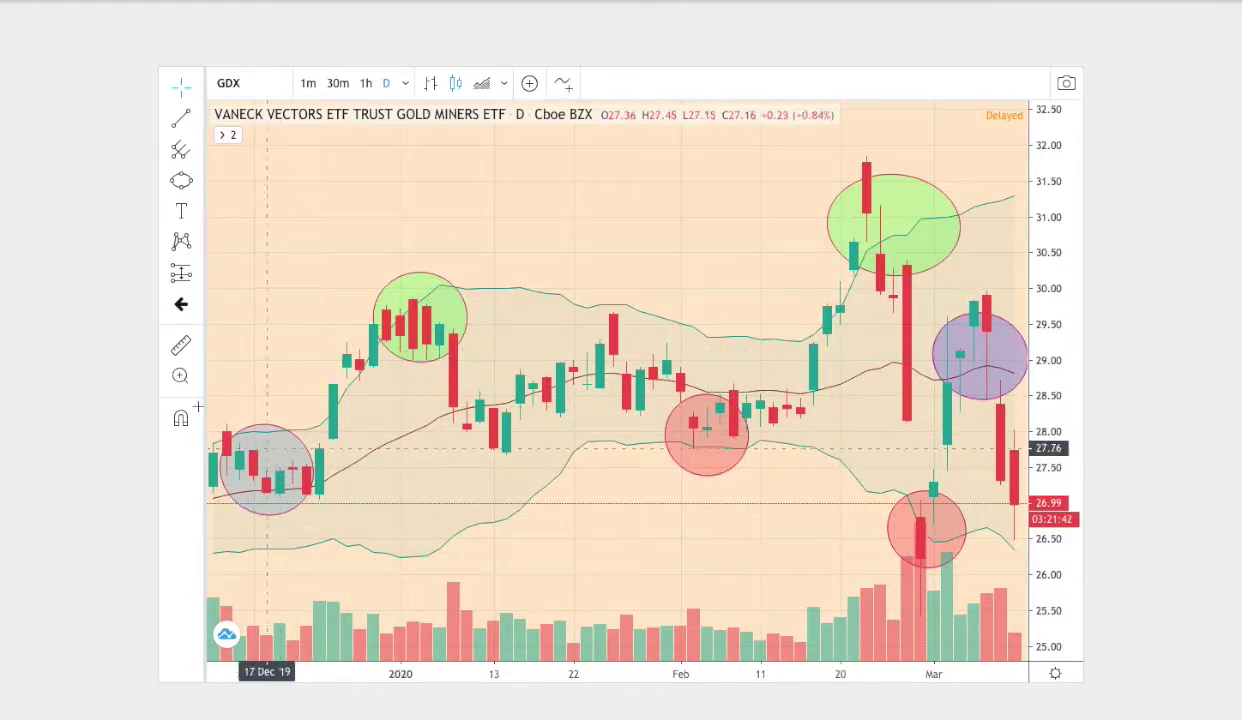
{"action": "scroll", "coordinate": [97, 357], "scroll_direction": "down", "scroll_amount": 6}
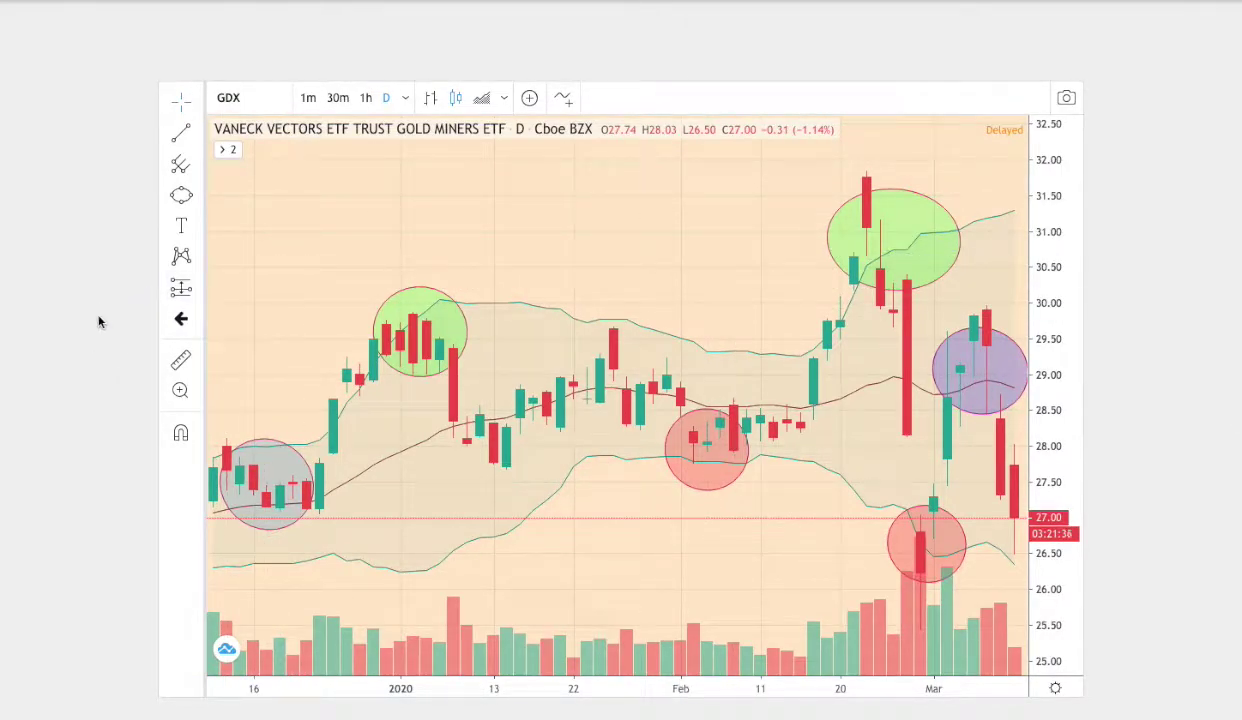
{"action": "scroll", "coordinate": [93, 323], "scroll_direction": "down", "scroll_amount": 1}
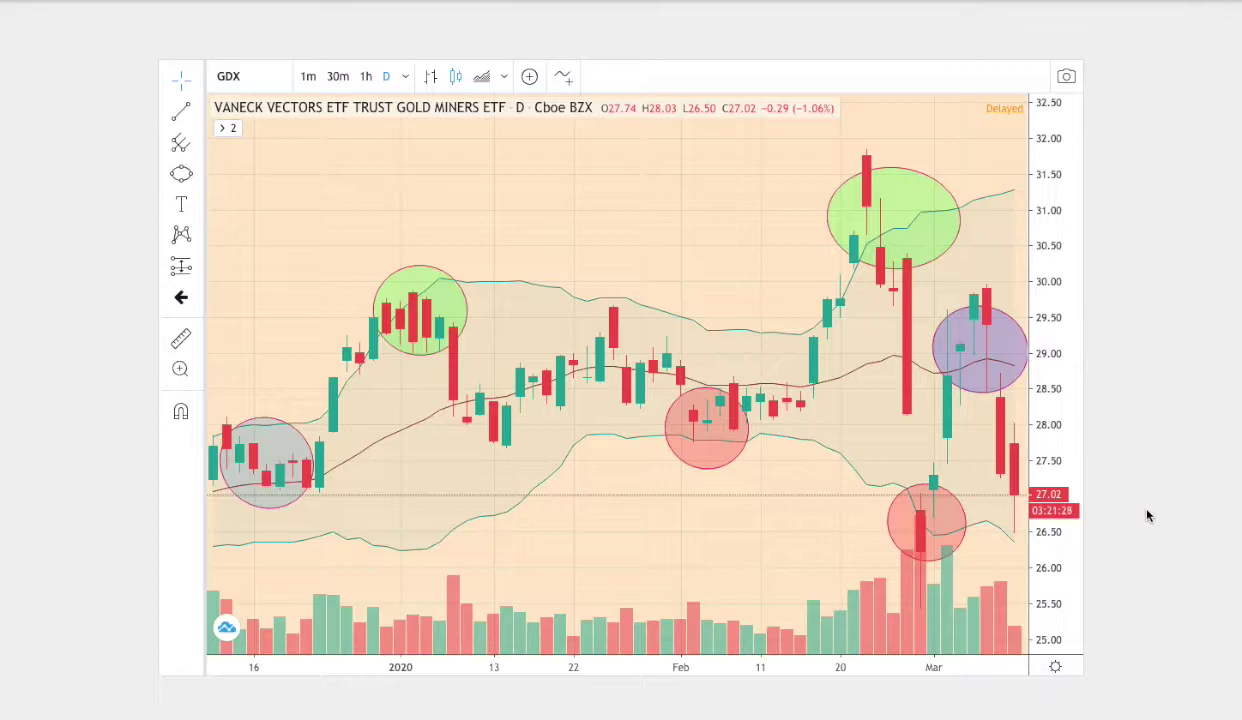
{"action": "scroll", "coordinate": [1147, 516], "scroll_direction": "down", "scroll_amount": 7}
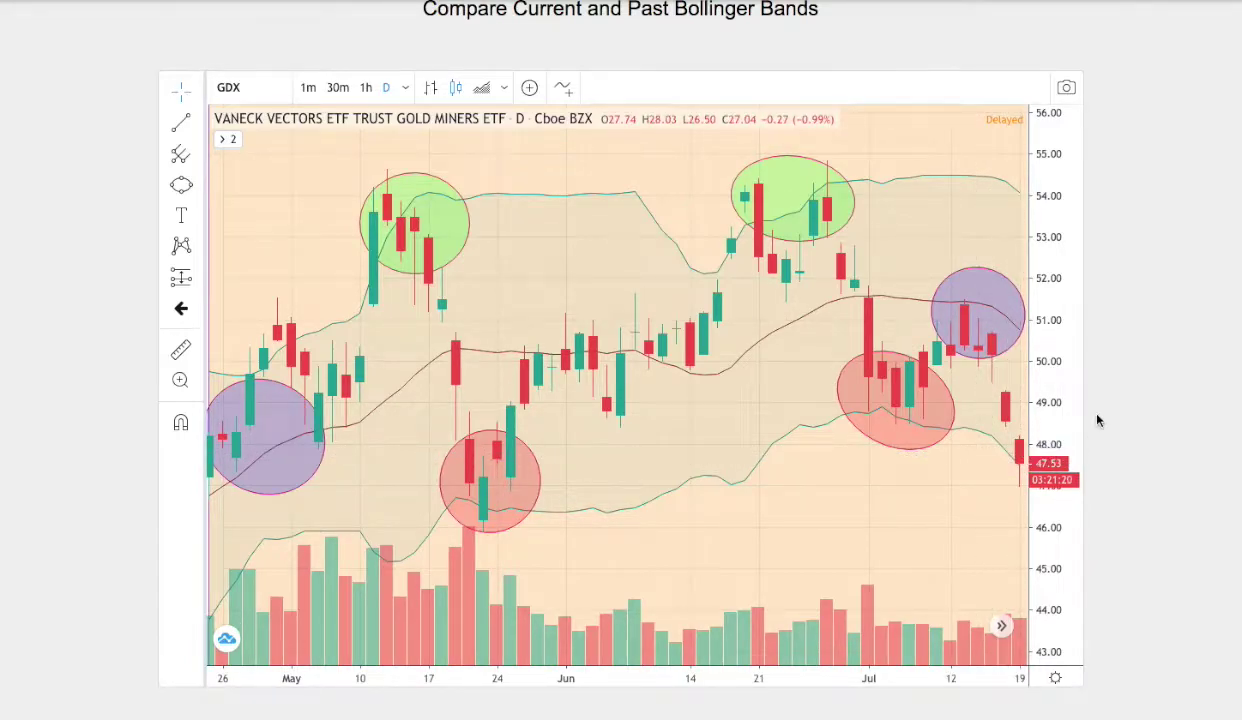
Step: Inspect the bar chart's 2010 bar, then return to the Day By Day Probability table at Percent Error .25
{"action": "scroll", "coordinate": [1141, 456], "scroll_direction": "down", "scroll_amount": 1}
{"action": "scroll", "coordinate": [1141, 456], "scroll_direction": "down", "scroll_amount": 10}
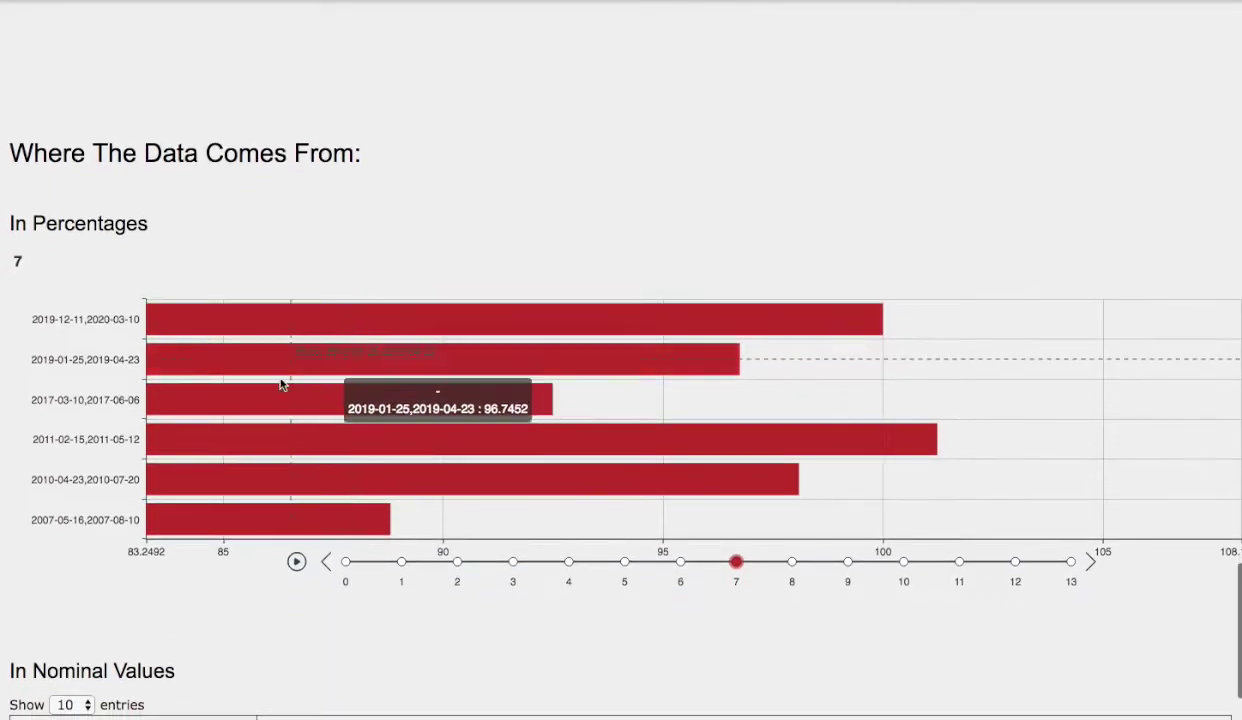
{"action": "scroll", "coordinate": [281, 385], "scroll_direction": "down", "scroll_amount": 3}
{"action": "scroll", "coordinate": [72, 365], "scroll_direction": "up", "scroll_amount": 1}
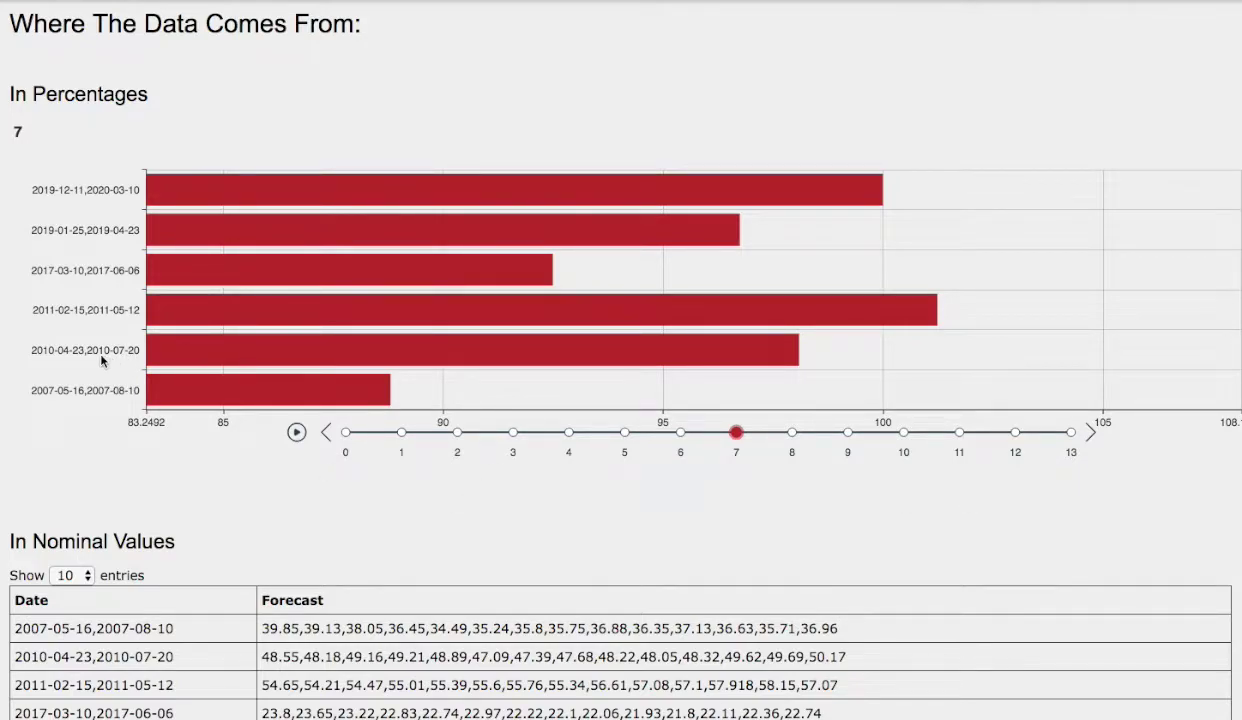
{"action": "mouse_move", "coordinate": [748, 363]}
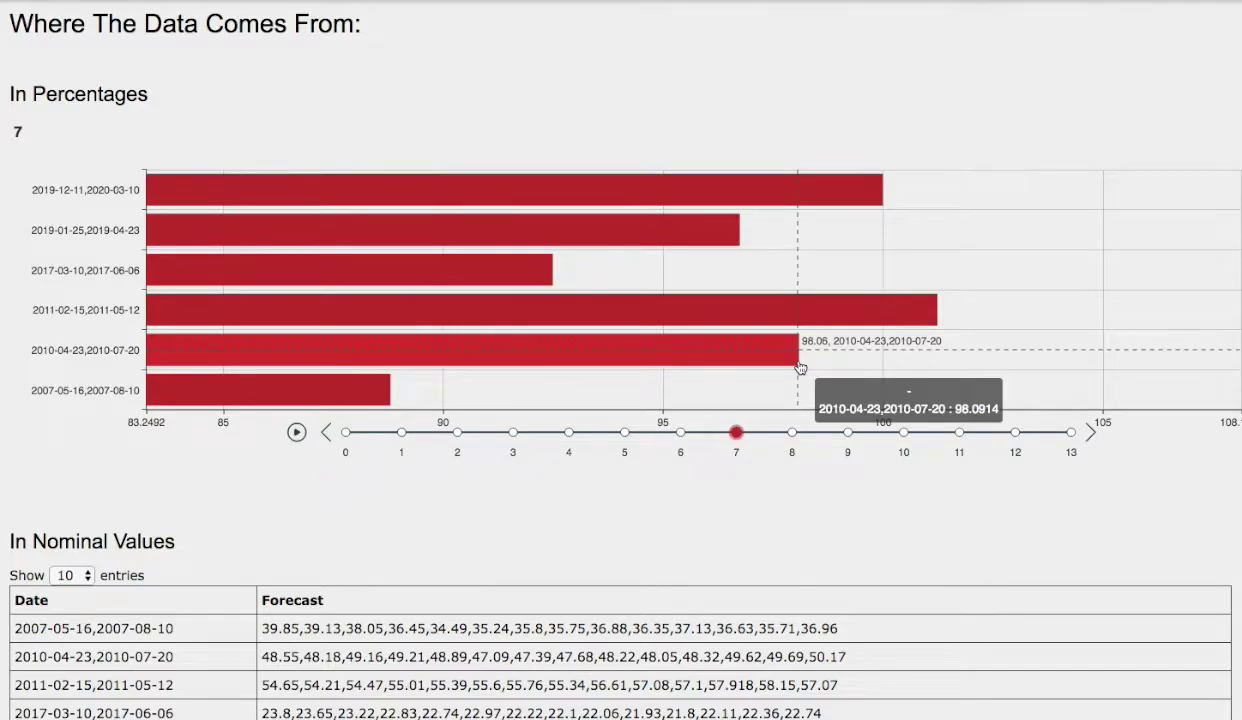
{"action": "scroll", "coordinate": [54, 174], "scroll_direction": "up", "scroll_amount": 20}
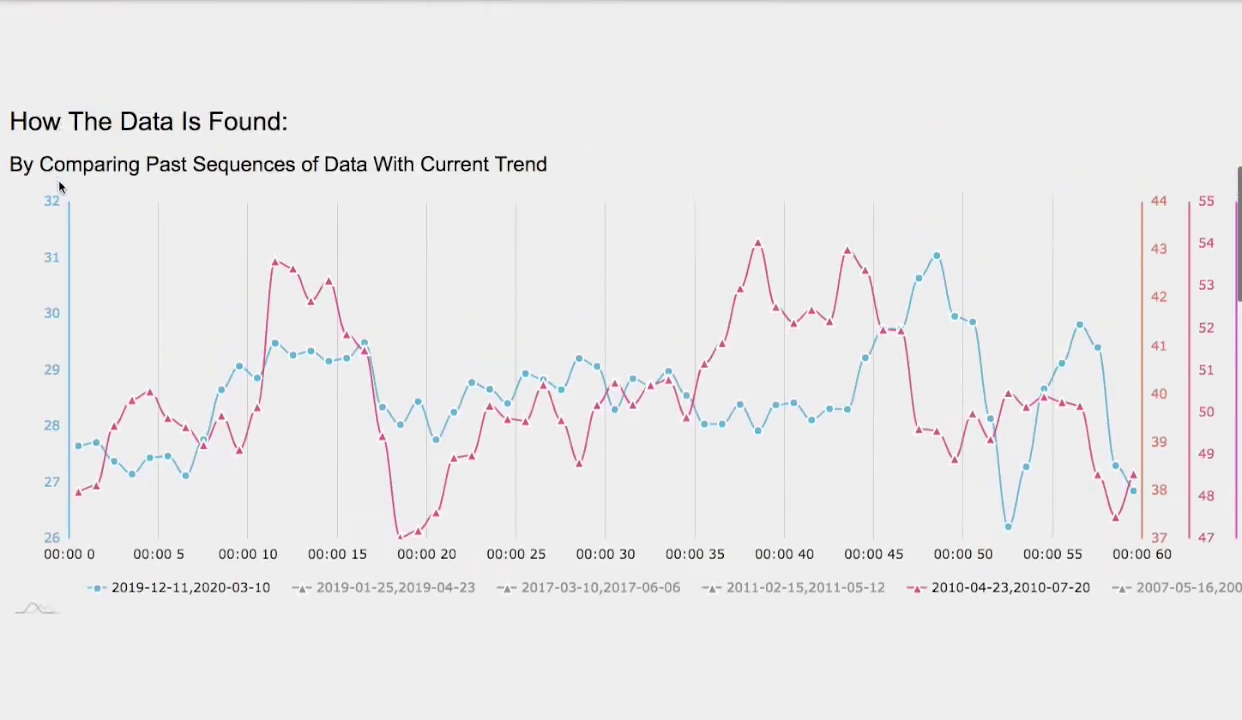
{"action": "scroll", "coordinate": [59, 186], "scroll_direction": "up", "scroll_amount": 15}
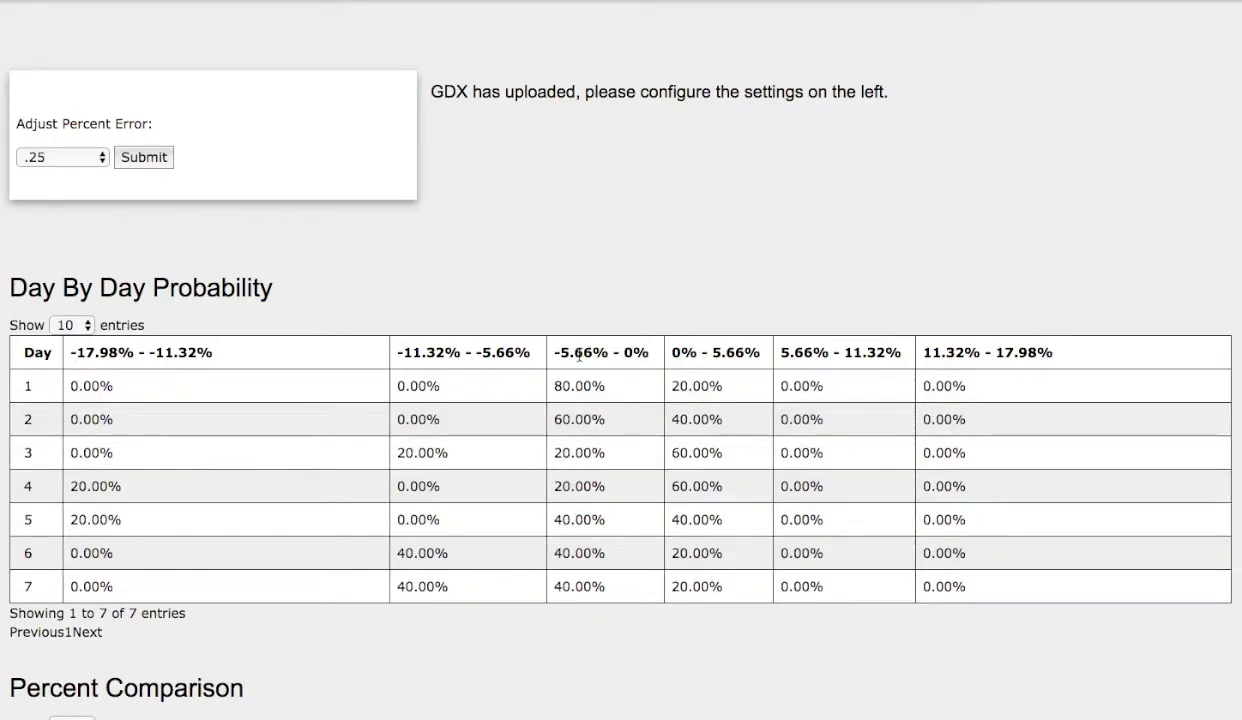
Step: Scroll to the Percent Comparison table listing six GDX periods
{"action": "scroll", "coordinate": [557, 308], "scroll_direction": "down", "scroll_amount": 10}
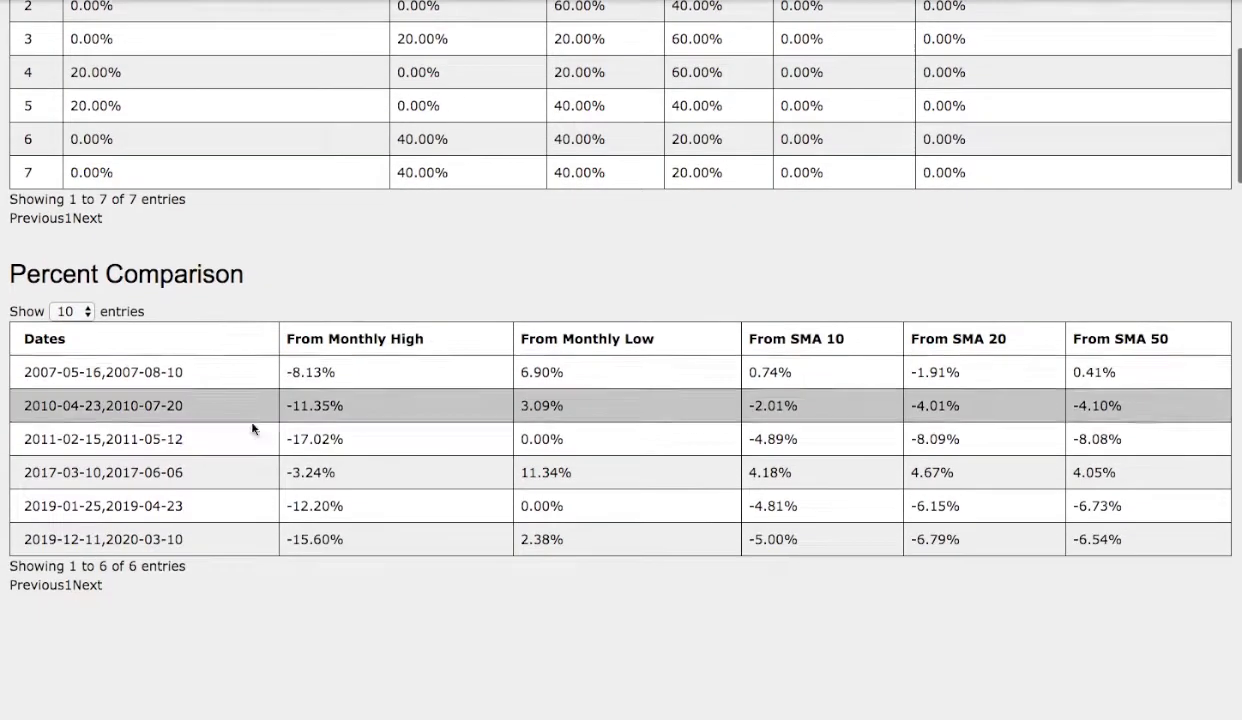
{"action": "scroll", "coordinate": [383, 505], "scroll_direction": "up", "scroll_amount": 3}
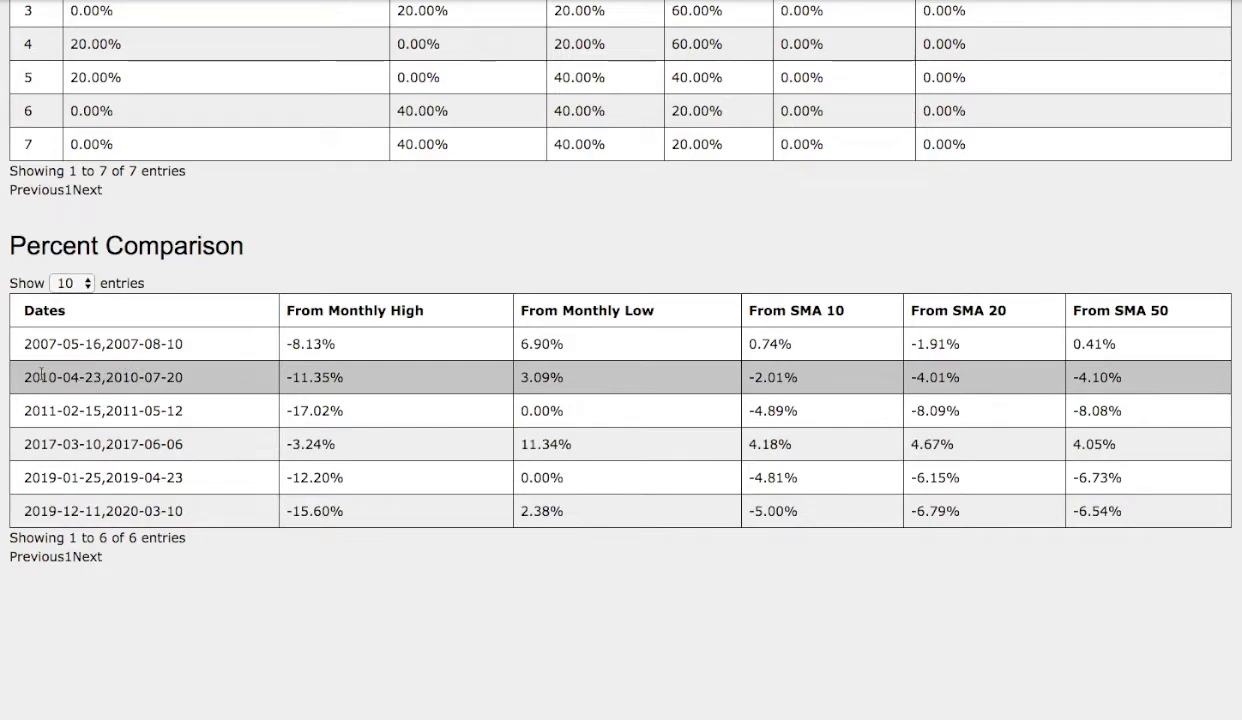
{"action": "left_click_drag", "start_coordinate": [32, 377], "coordinate": [200, 385]}
{"action": "left_click", "coordinate": [303, 376]}
{"action": "left_click_drag", "start_coordinate": [309, 376], "coordinate": [343, 378]}
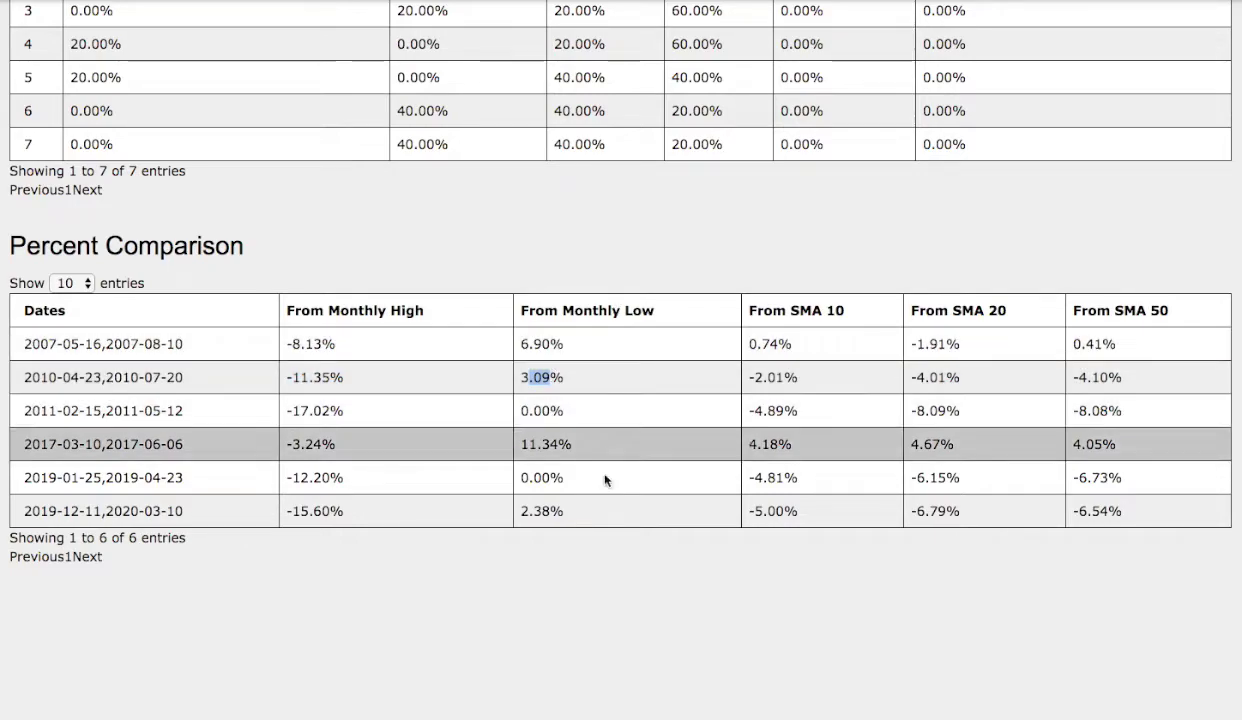
{"action": "left_click_drag", "start_coordinate": [798, 378], "coordinate": [758, 377]}
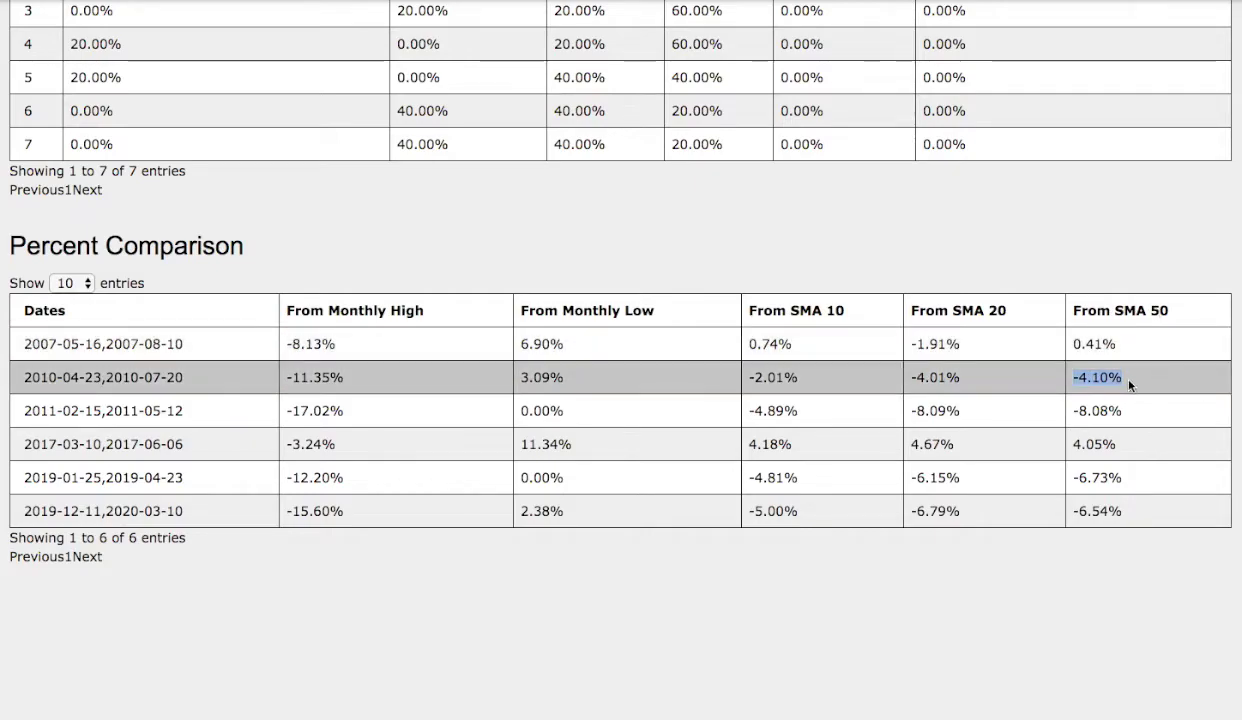
{"action": "left_click", "coordinate": [1127, 314]}
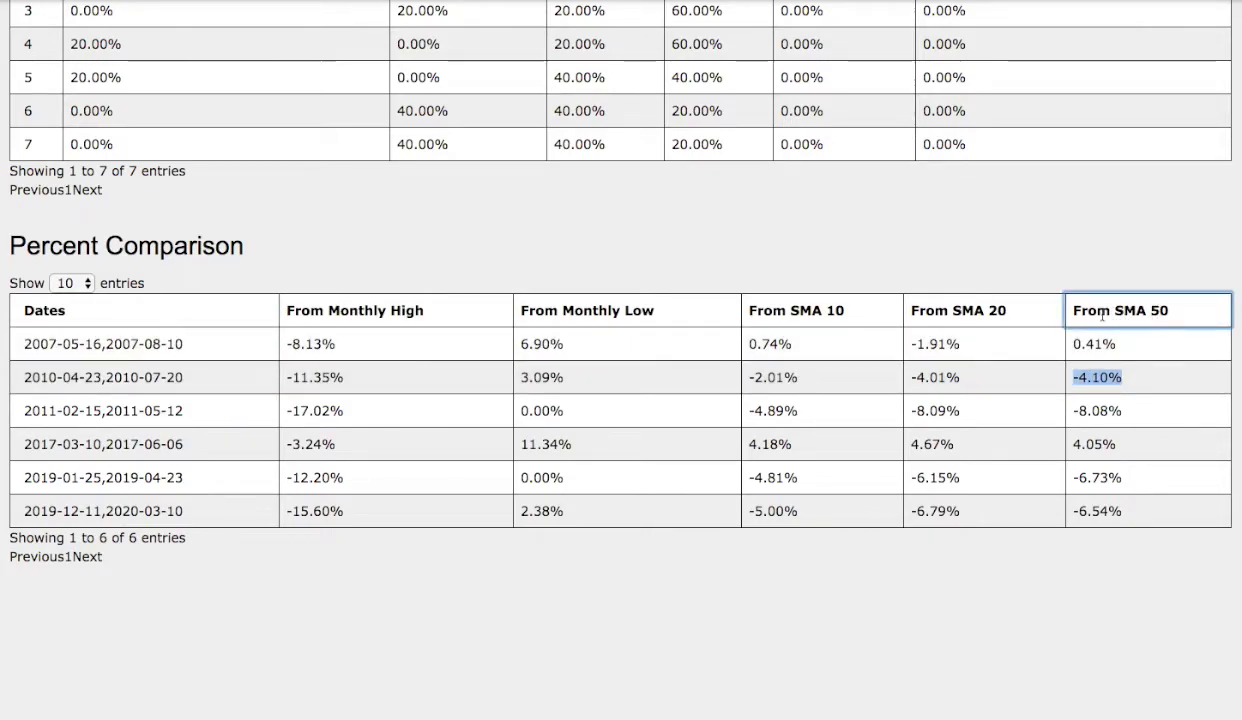
{"action": "left_click", "coordinate": [1103, 314]}
{"action": "left_click", "coordinate": [82, 314]}
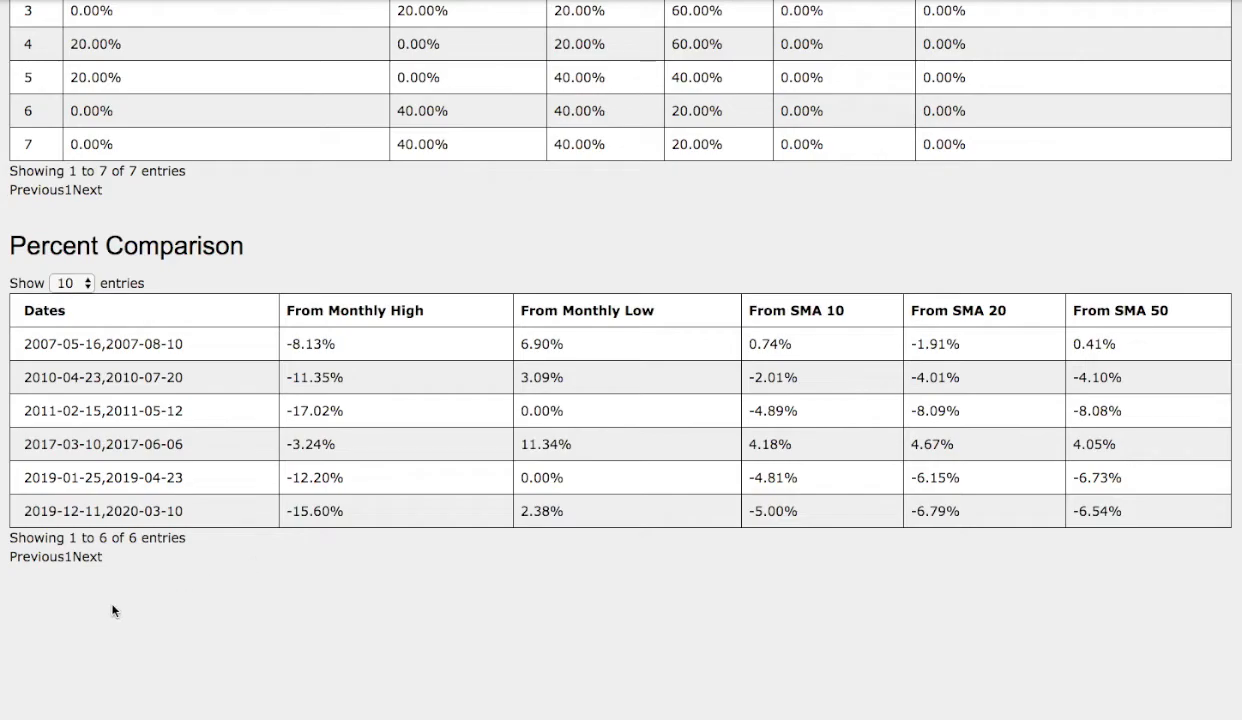
Step: Scroll down past the charts to the Where The Data Comes From day-7 percentage bar chart
{"action": "scroll", "coordinate": [105, 620], "scroll_direction": "up", "scroll_amount": 1}
{"action": "scroll", "coordinate": [43, 656], "scroll_direction": "down", "scroll_amount": 15}
{"action": "scroll", "coordinate": [55, 651], "scroll_direction": "down", "scroll_amount": 20}
{"action": "scroll", "coordinate": [170, 570], "scroll_direction": "down", "scroll_amount": 3}
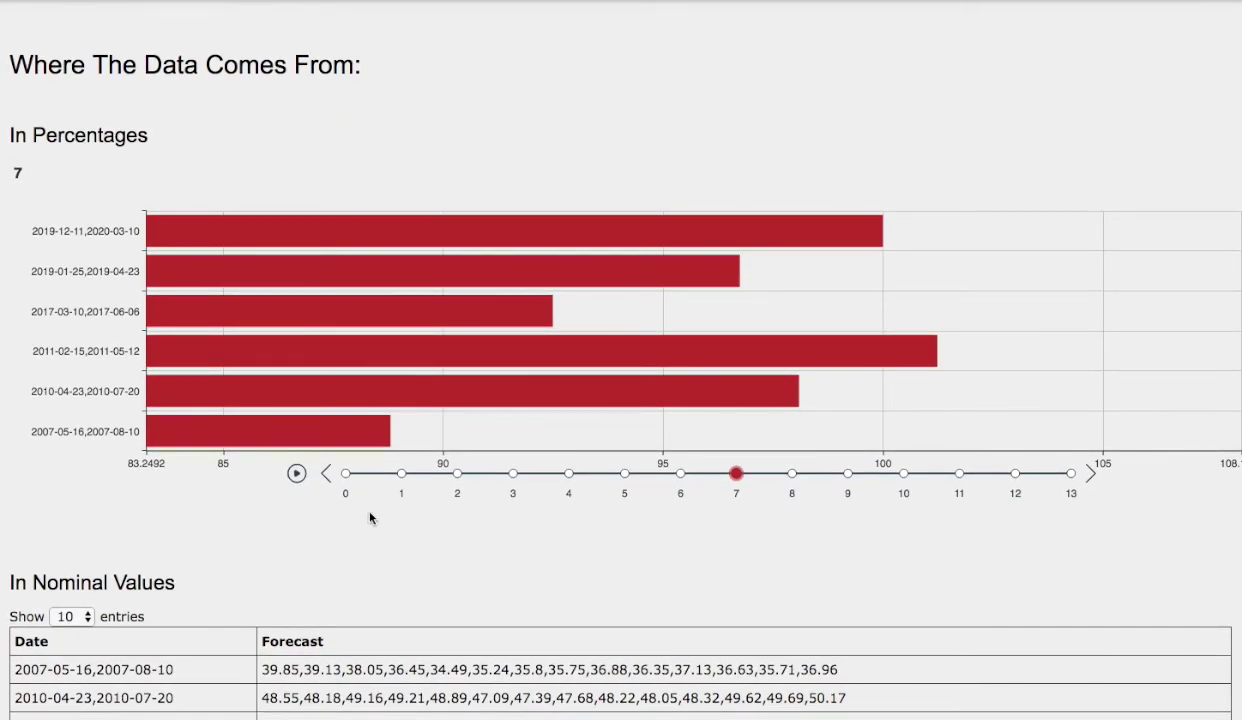